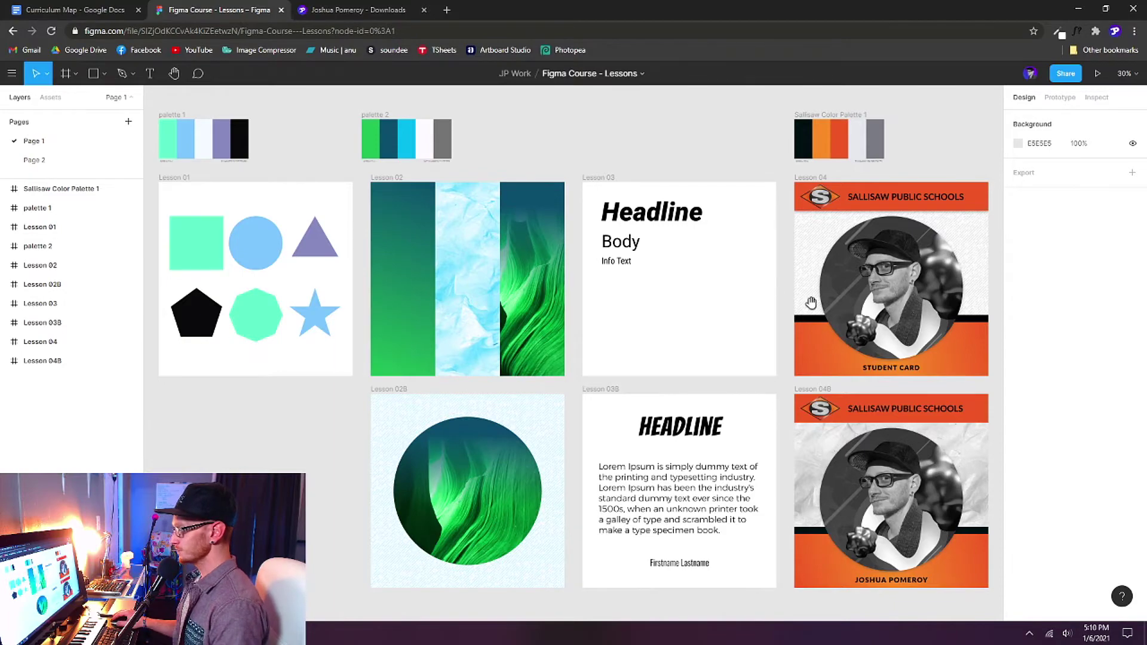
Step: Pan the canvas past the Lesson 03 and 04 frames to empty space beside Lesson 04 and 04B
drag(810, 303, 370, 305)
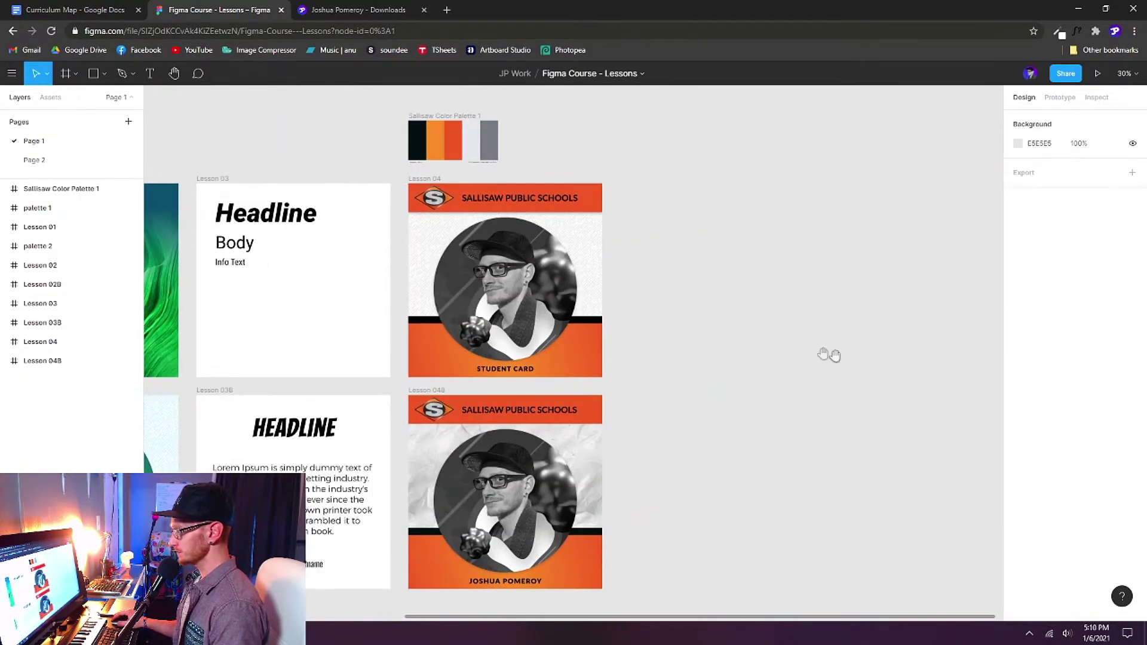
drag(827, 356, 666, 348)
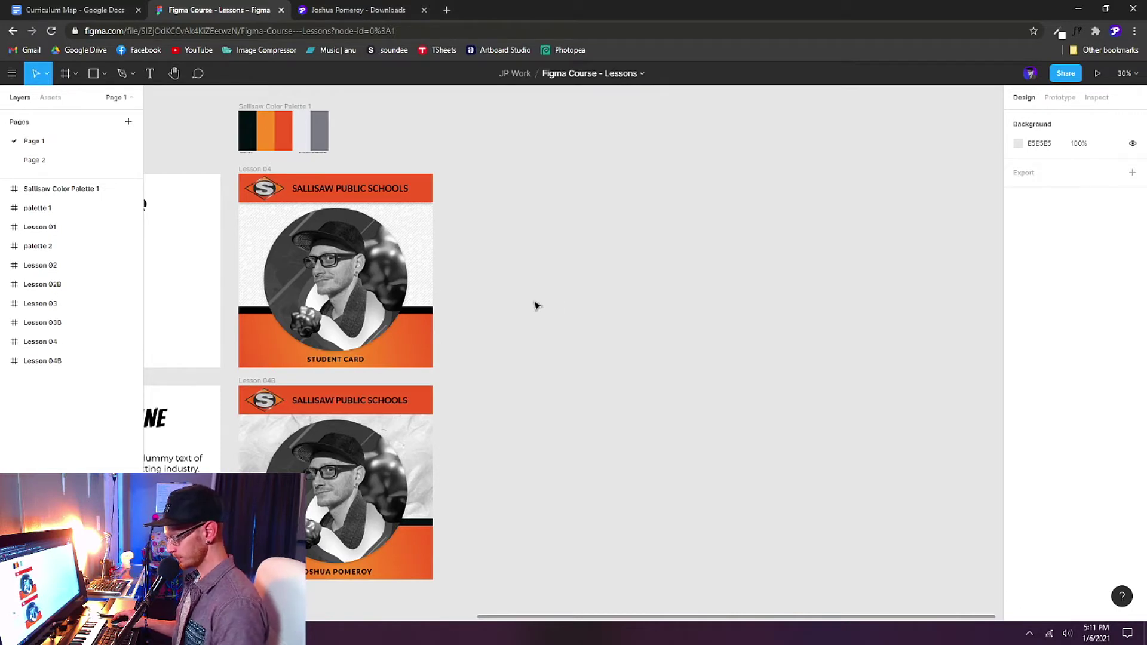
Step: Add a 1080×1080 Instagram post frame beside Lesson 04, then switch to the course Downloads page
key(f)
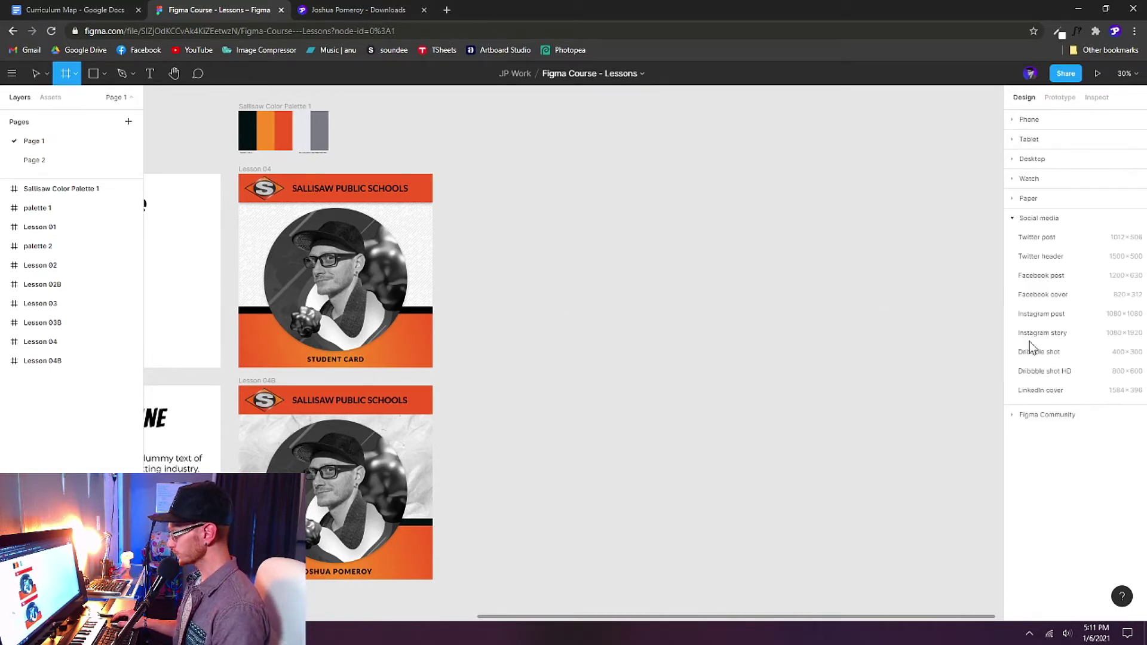
click(1044, 316)
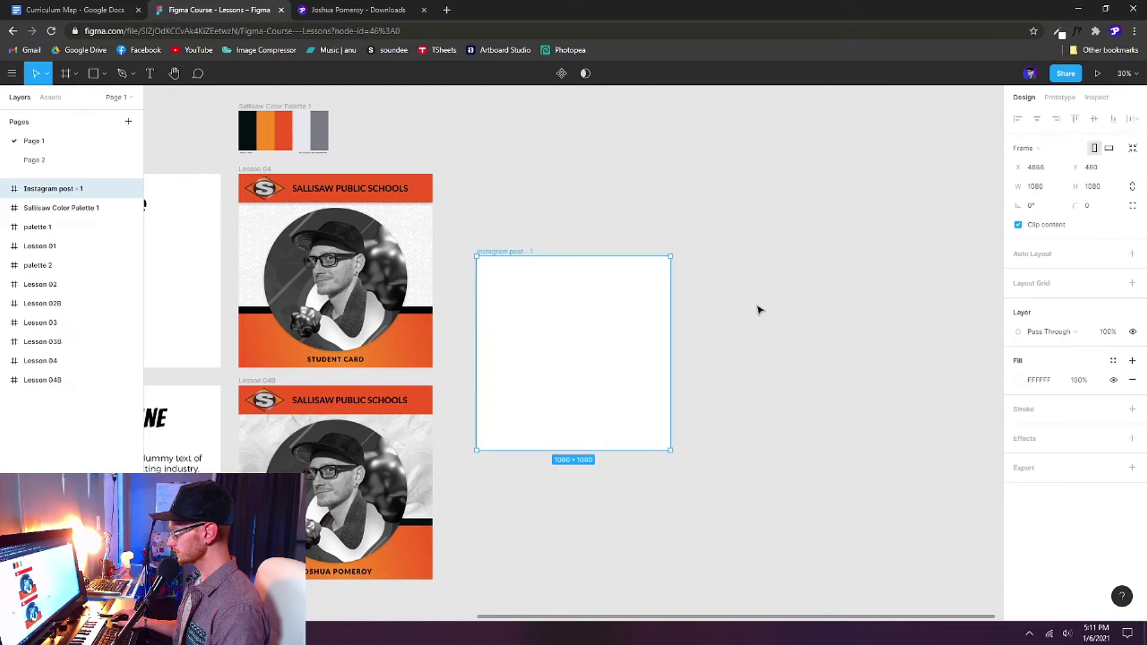
drag(607, 342, 578, 263)
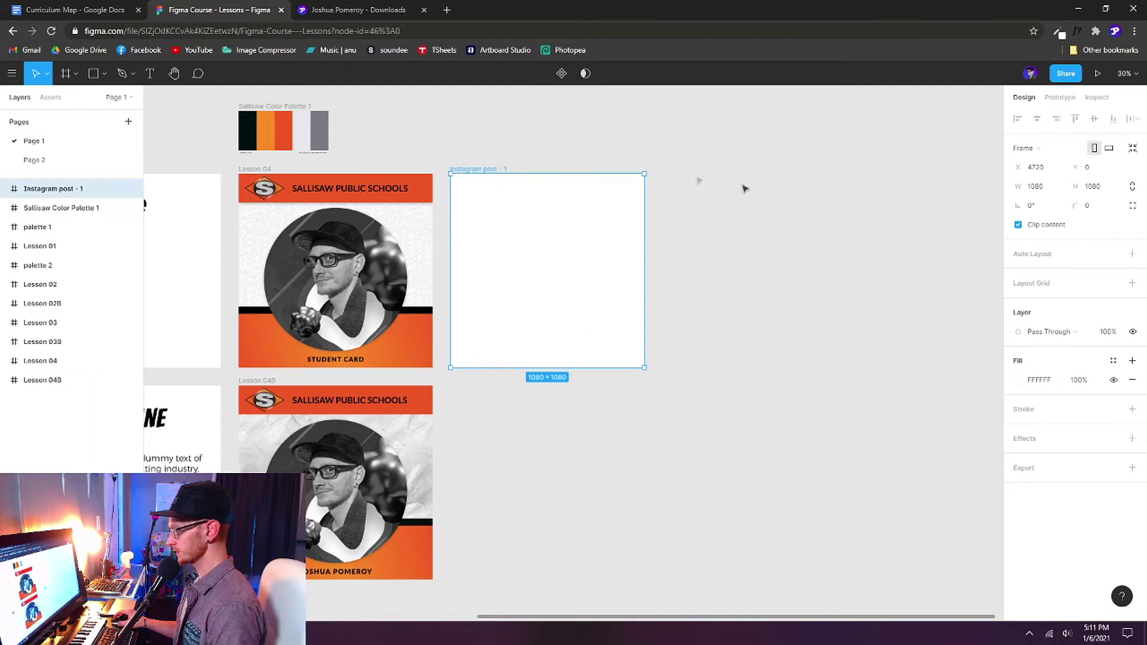
click(368, 9)
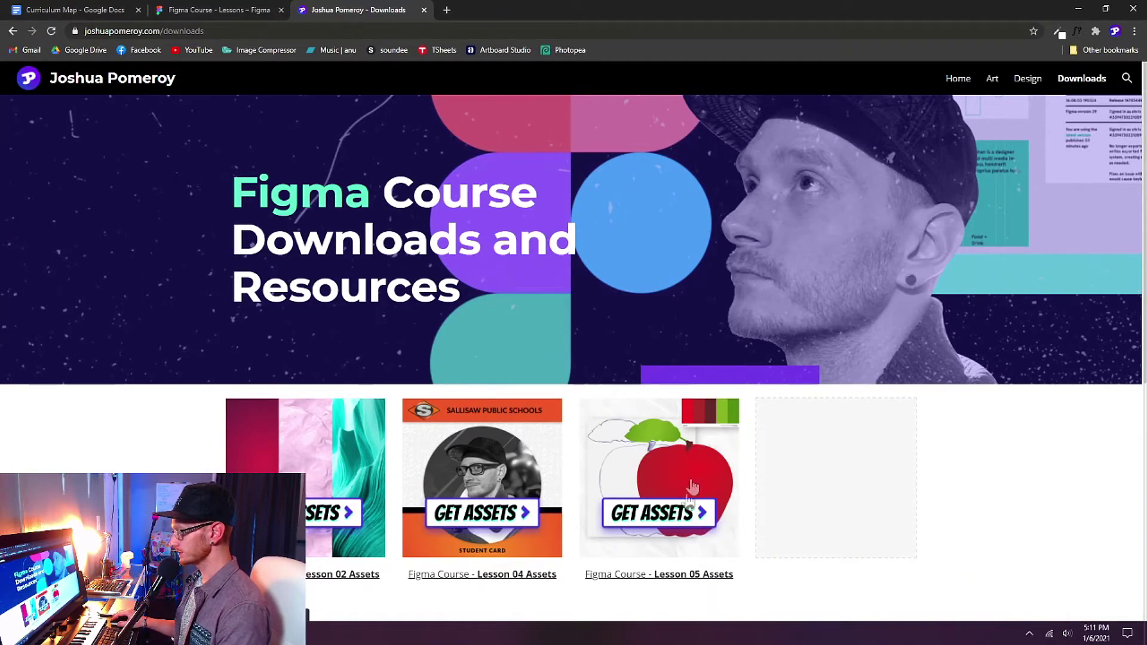
Step: Open the Figma Course – Lesson 05 Assets link to load its Google Drive folder
click(673, 579)
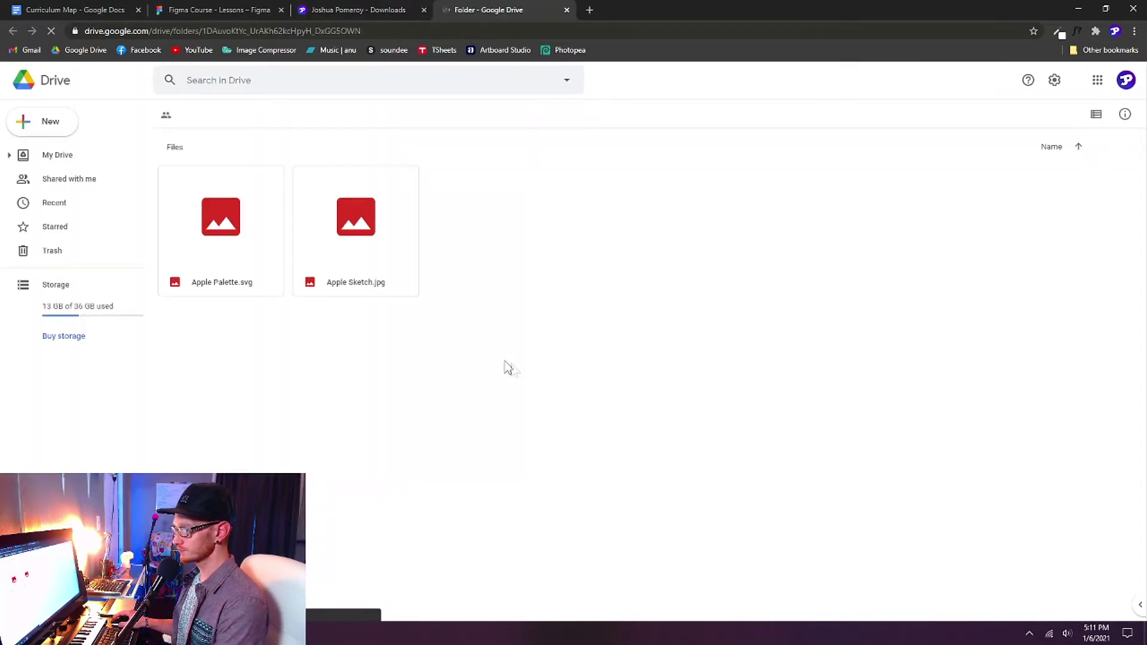
Step: Download Apple Palette.svg and Apple Sketch.jpg, then close the Drive tab to return to Figma
right_click(232, 235)
click(313, 525)
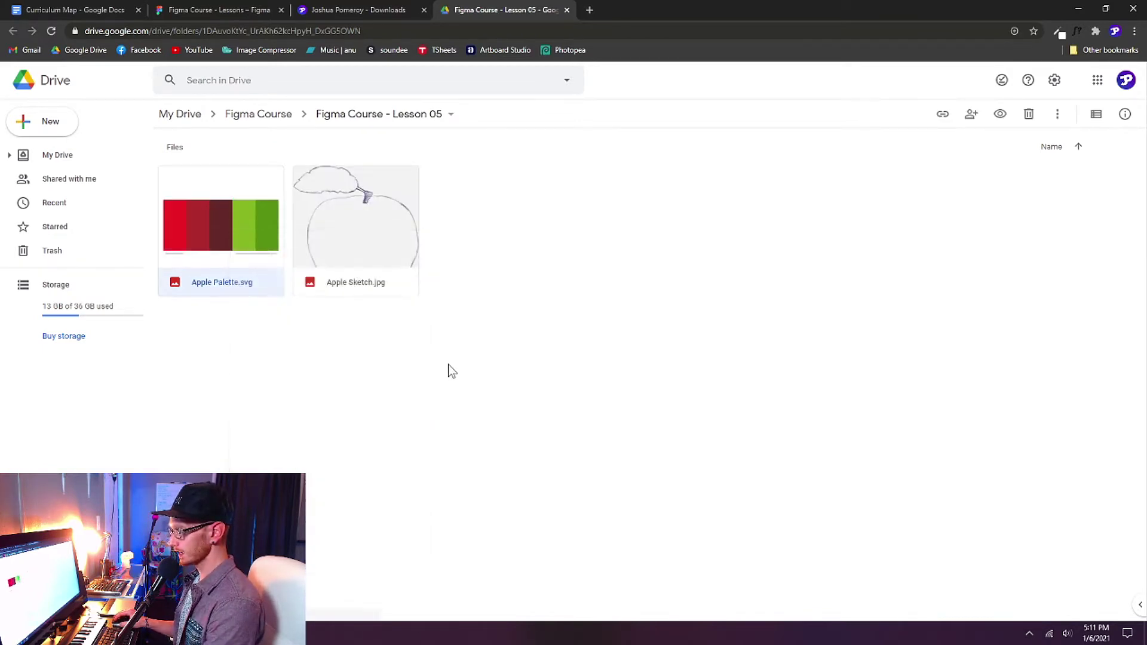
right_click(399, 227)
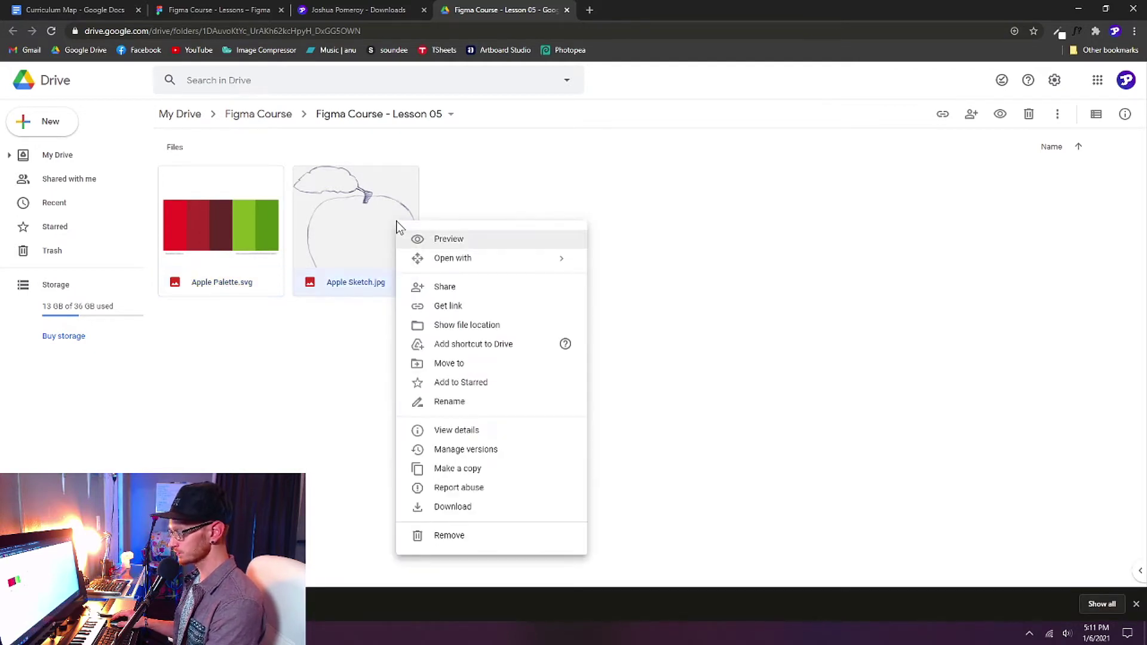
click(469, 508)
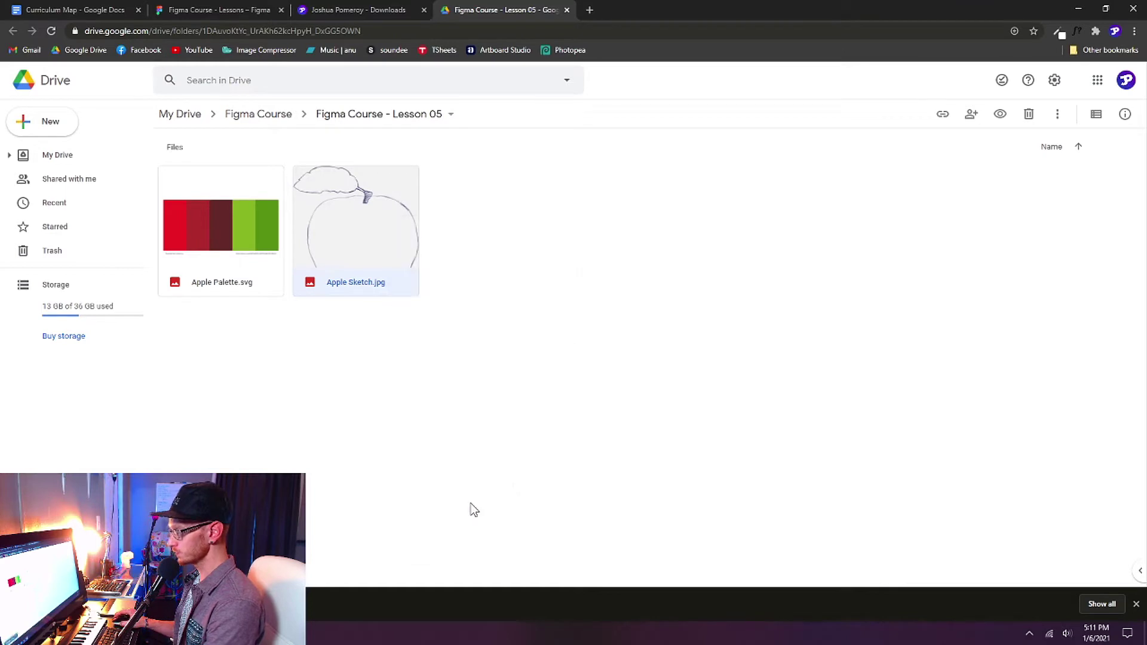
click(566, 10)
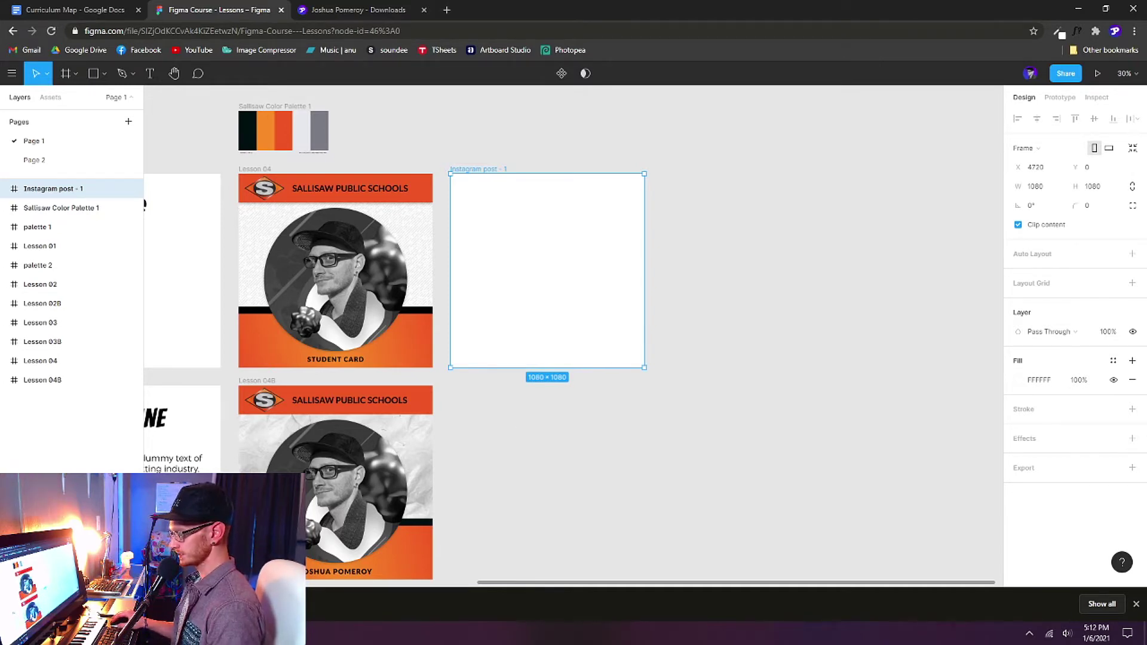
Step: Drop the Apple Sketch image from the Desktop into the Instagram post frame and scale it to 601×656
key(alt+Tab)
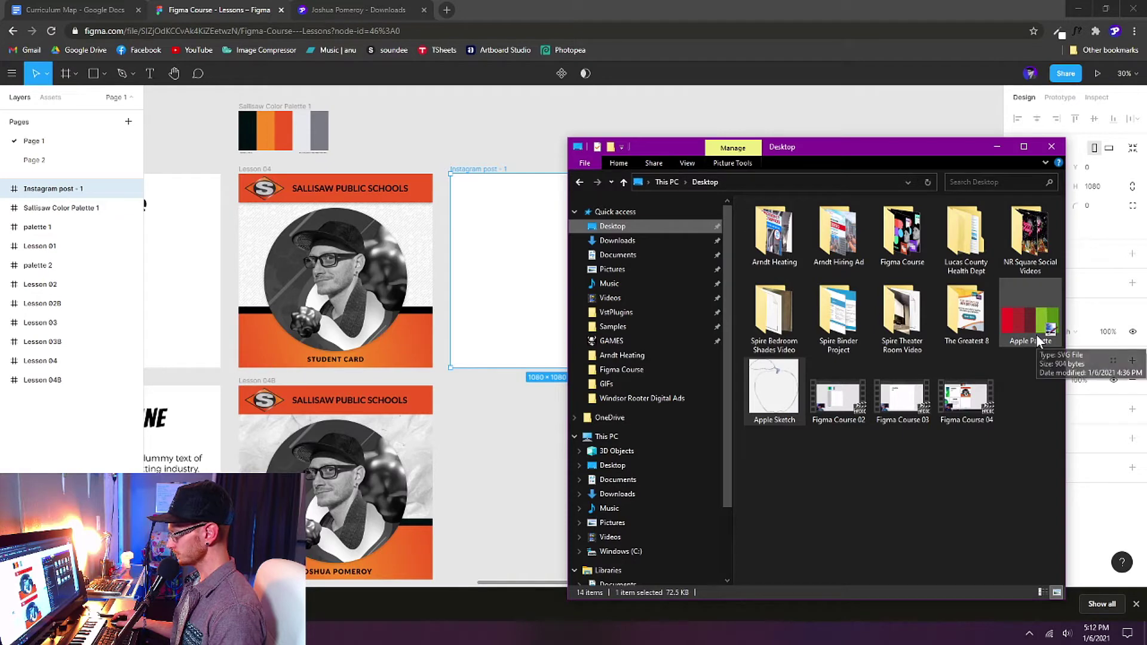
mouse_move(774, 388)
mouse_down()
mouse_move(544, 304)
mouse_move(525, 282)
mouse_up()
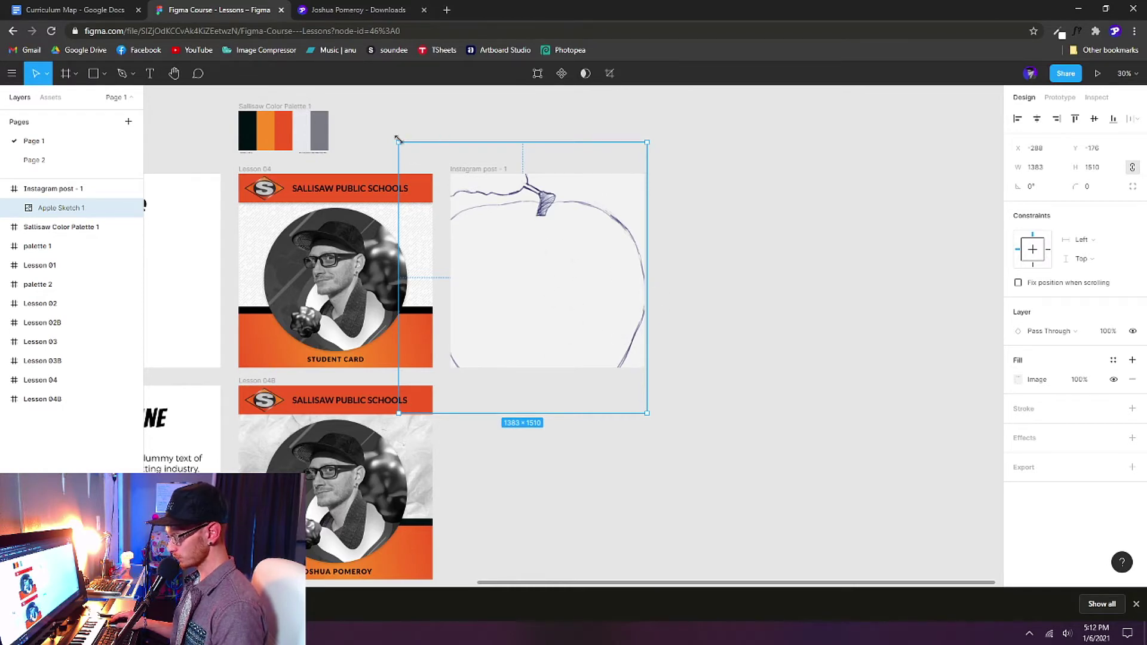
drag(399, 141, 463, 213)
mouse_move(647, 414)
mouse_down()
mouse_move(588, 347)
mouse_move(629, 297)
mouse_move(632, 256)
mouse_move(572, 258)
mouse_move(478, 308)
mouse_move(617, 353)
mouse_move(572, 302)
mouse_up()
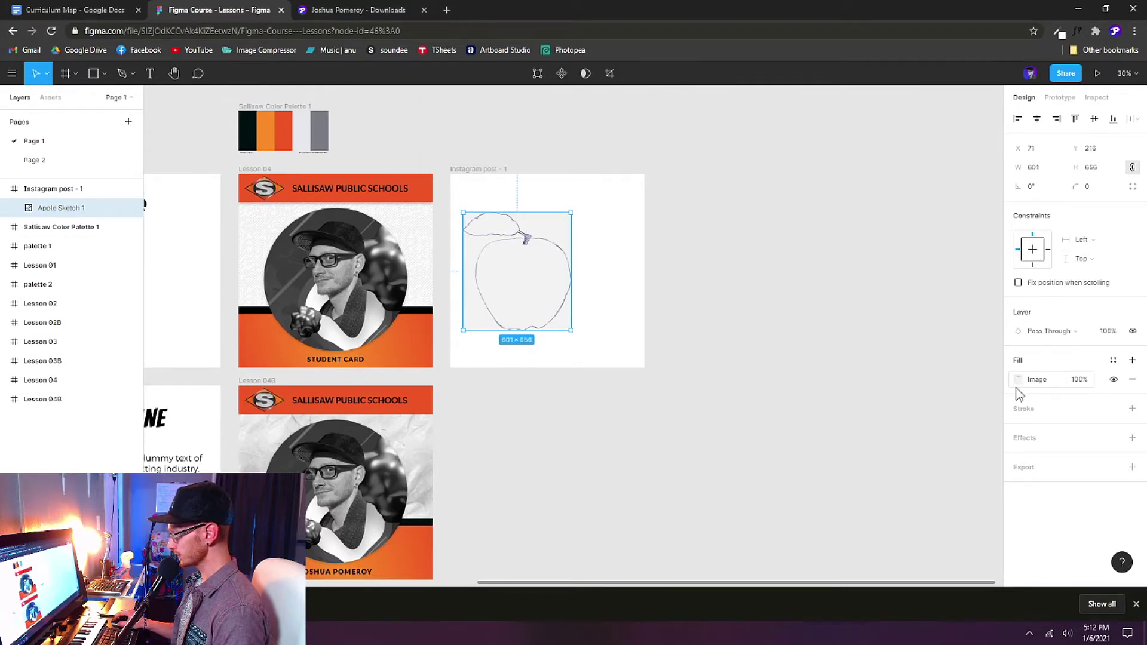
Step: Set the apple sketch's image fill to Fit and centre it horizontally in the frame
click(1020, 382)
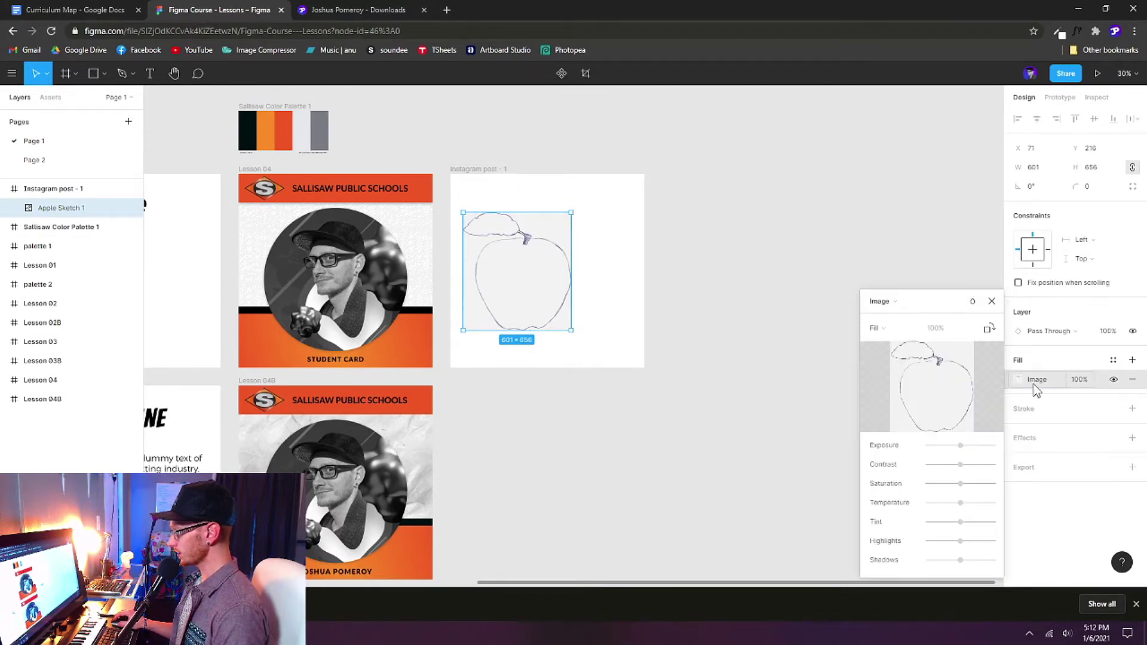
click(901, 332)
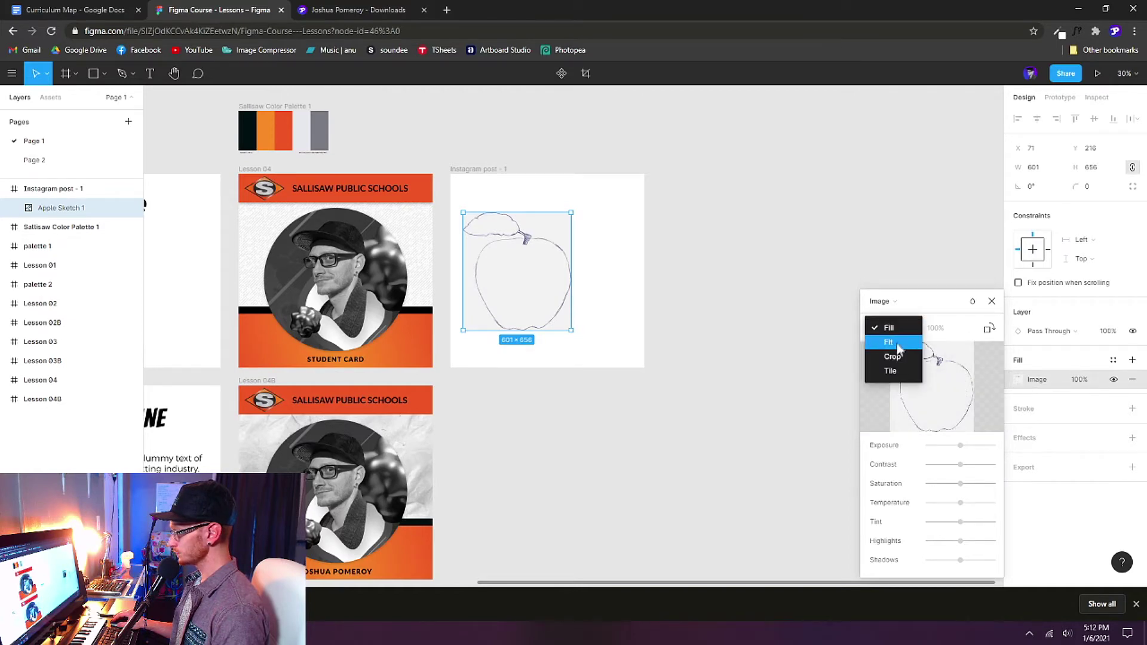
click(897, 345)
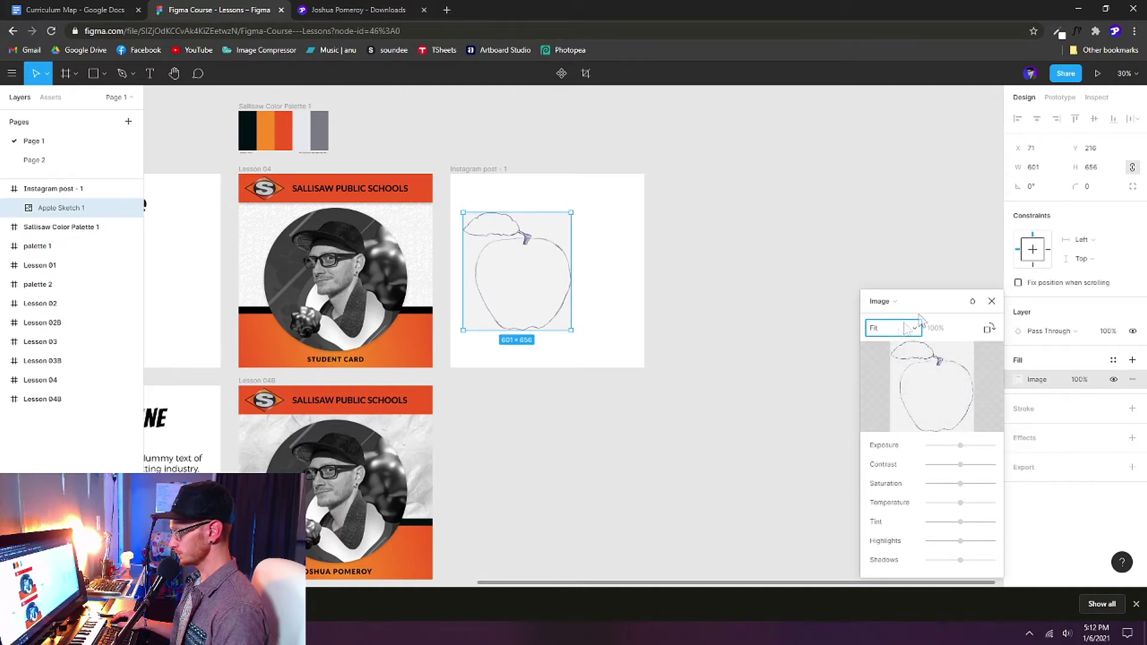
click(992, 301)
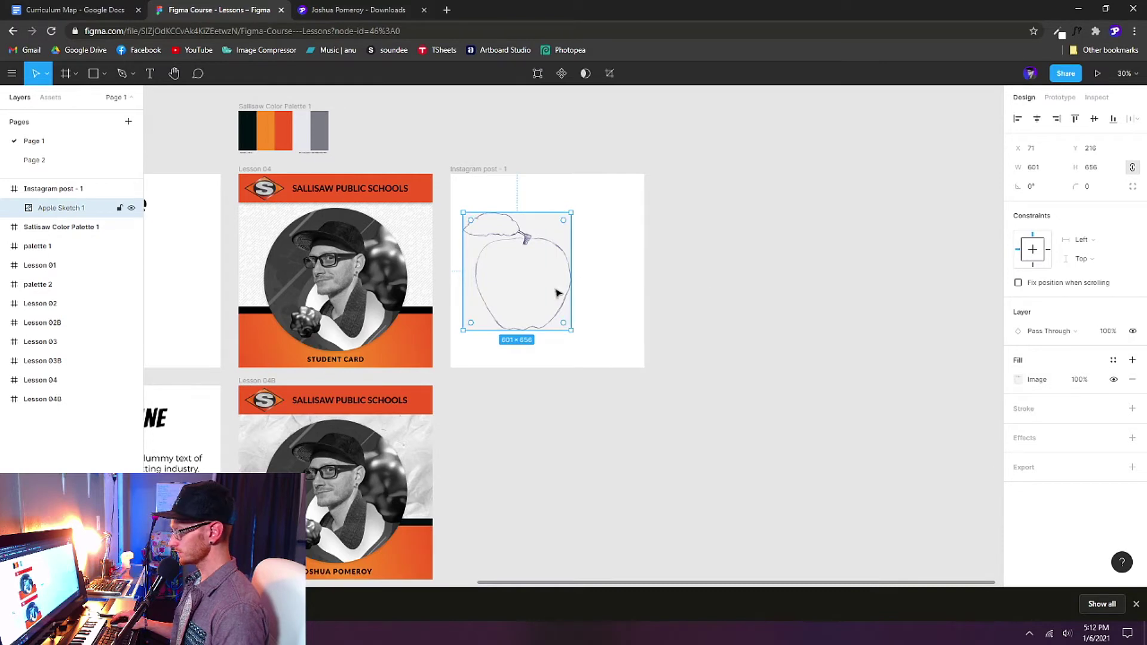
mouse_move(529, 281)
mouse_down()
mouse_move(560, 277)
mouse_move(556, 239)
mouse_up()
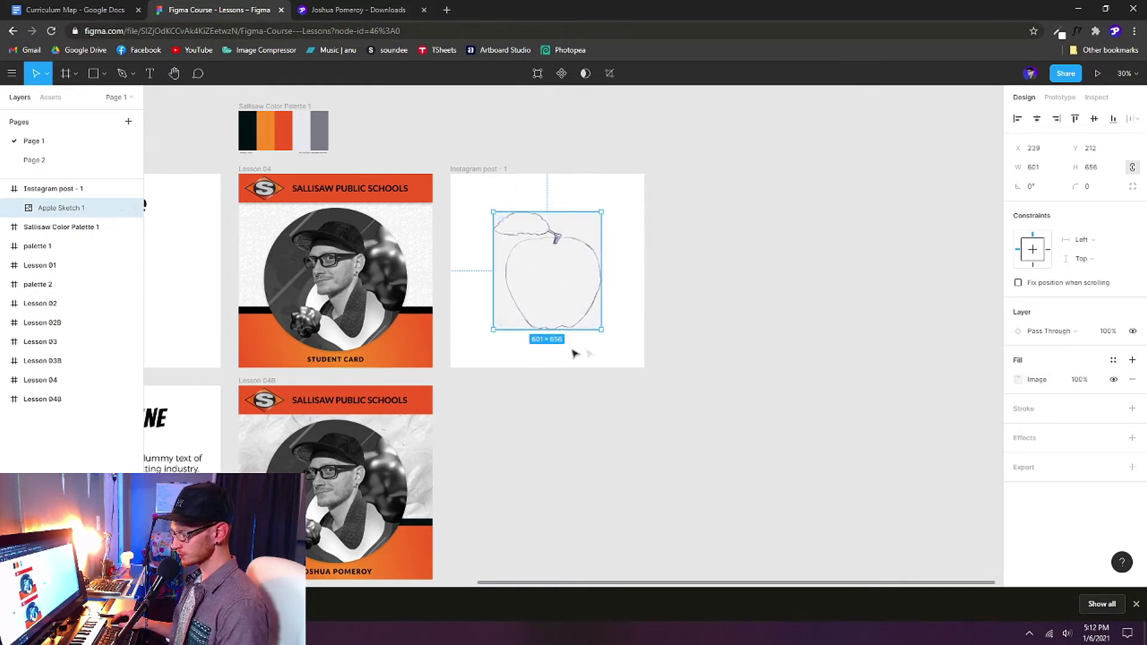
scroll(610, 284, up, 3)
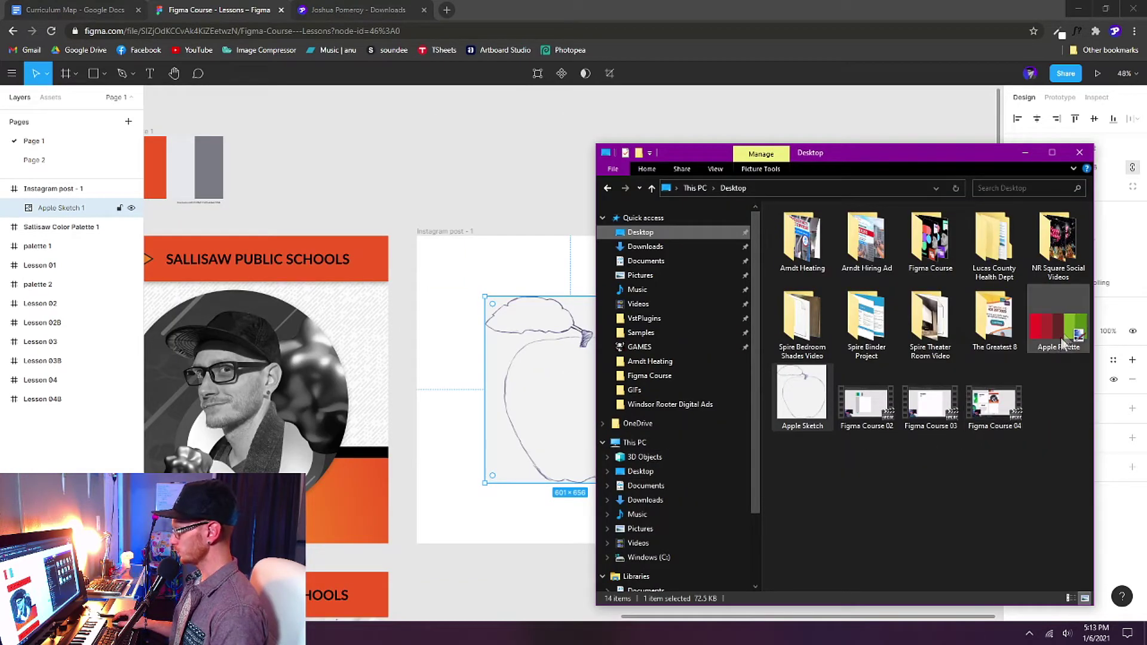
Step: Drop Apple Palette.svg above the Instagram post frame as a 500×250 swatch frame, then reselect the sketch
drag(1063, 342, 519, 182)
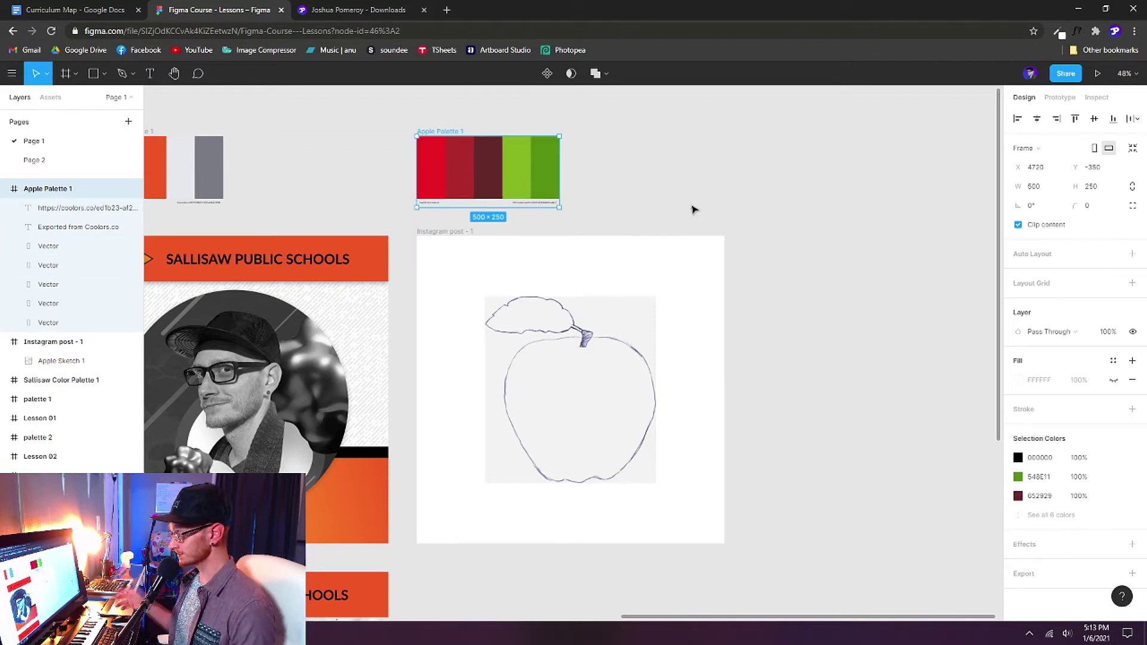
click(641, 453)
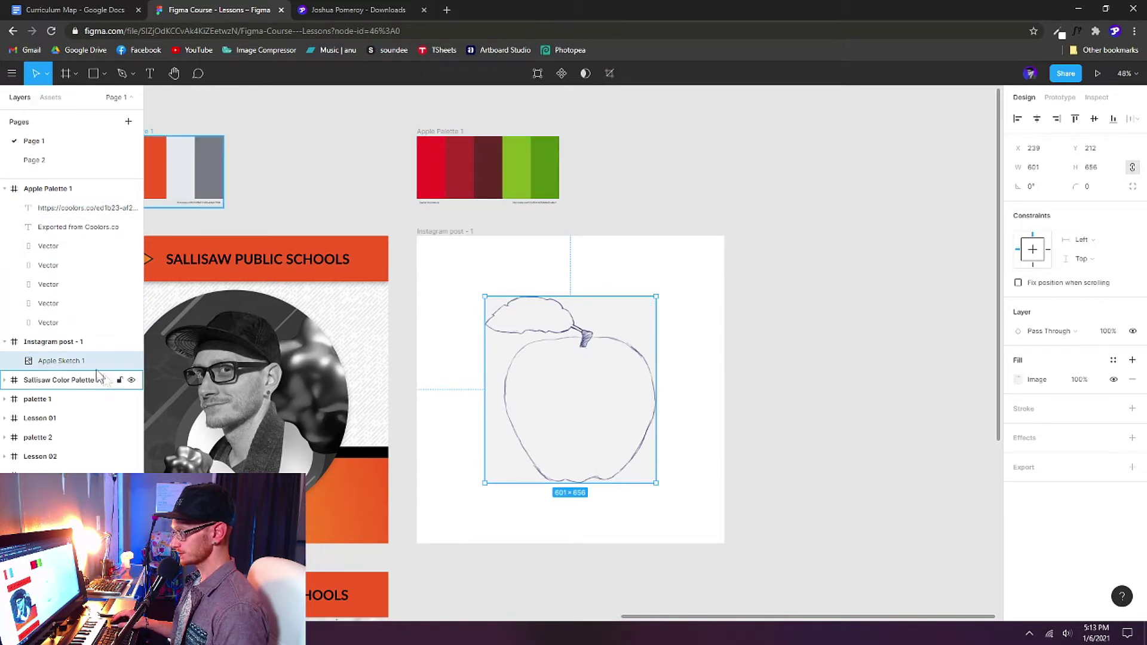
Step: Lock the Apple Sketch 1 layer in the Layers panel
scroll(505, 442, up, 1)
mouse_move(123, 366)
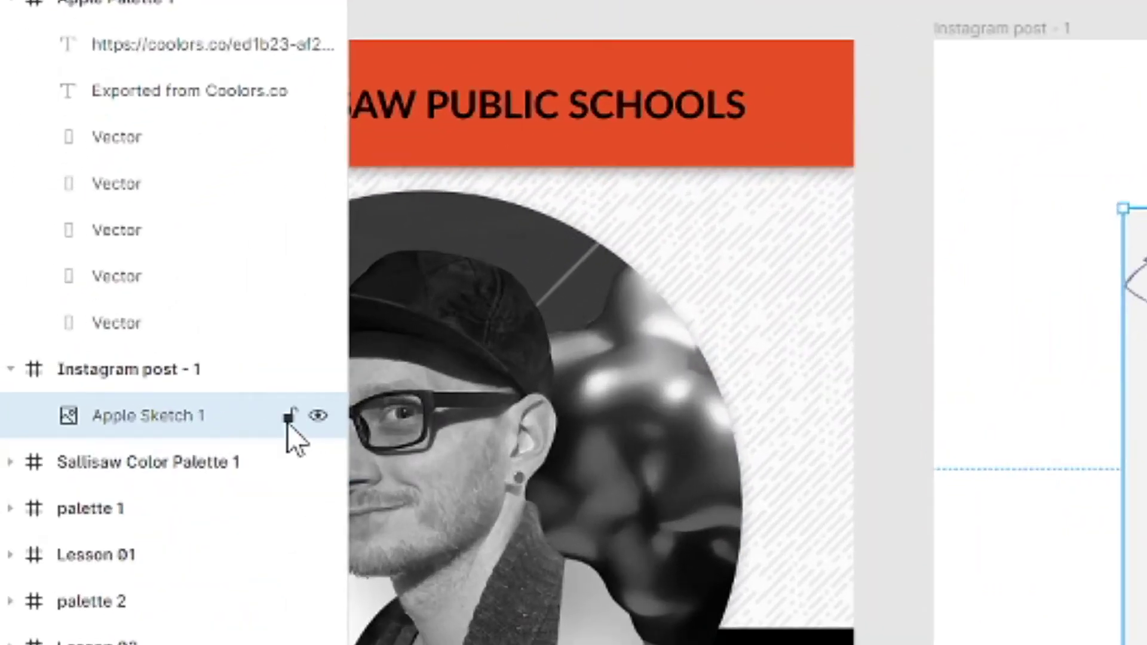
click(289, 419)
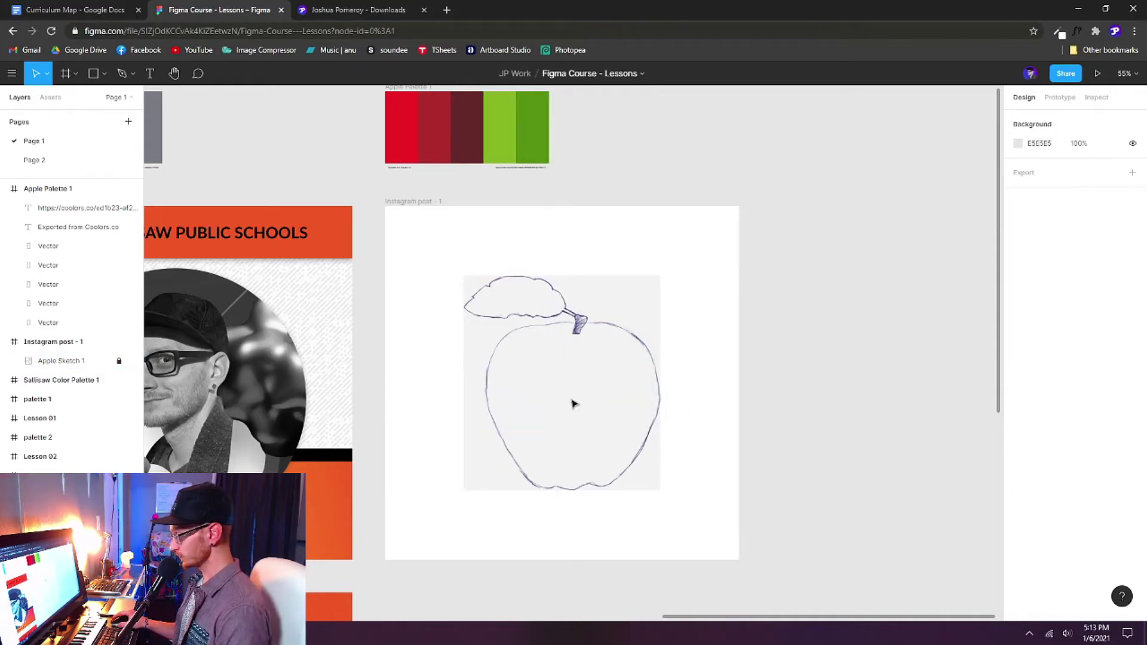
Step: Zoom and pan so the apple sketch fills the view, then pick the Pen tool
scroll(550, 414, down, 5)
scroll(545, 415, up, 4)
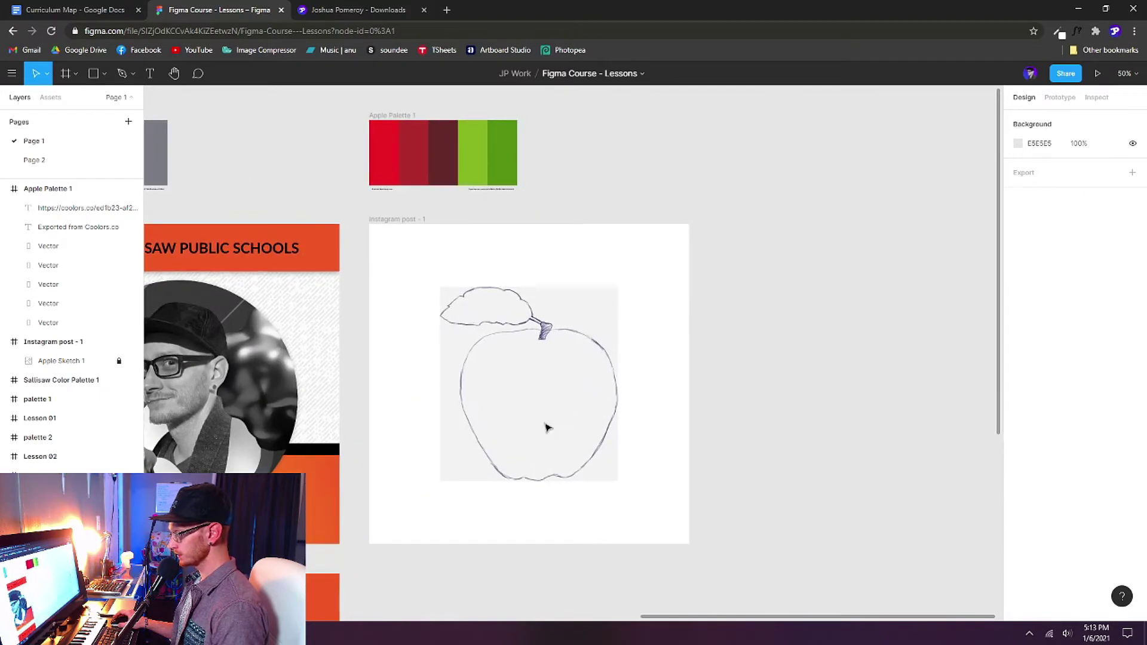
scroll(548, 428, up, 6)
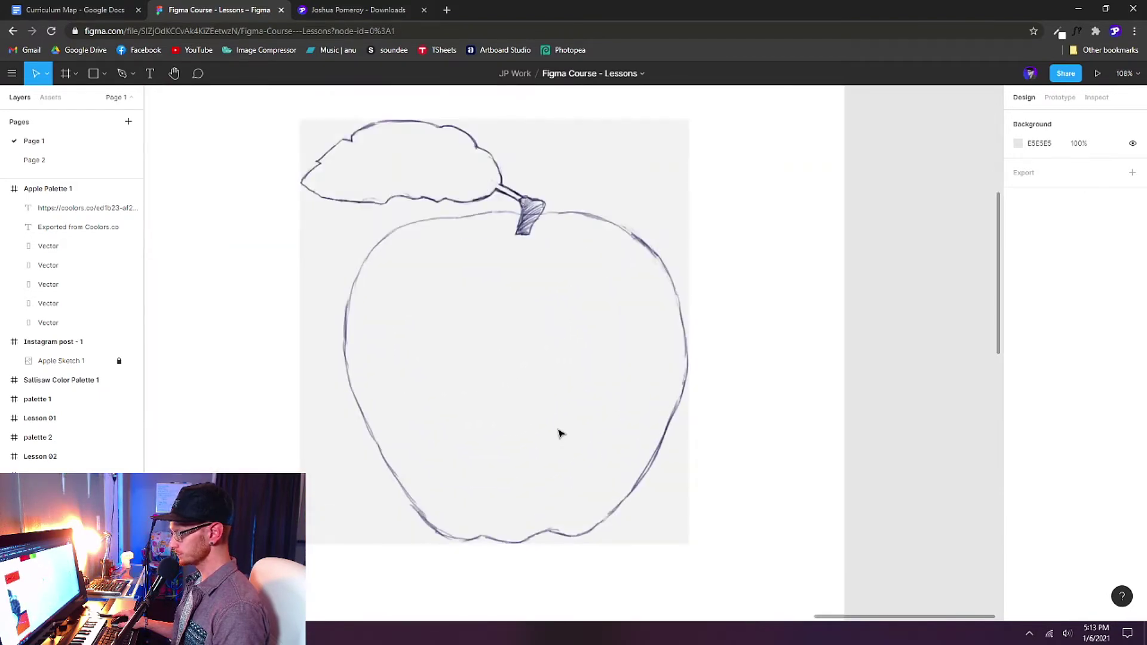
scroll(559, 434, down, 2)
scroll(558, 436, up, 3)
key(space)
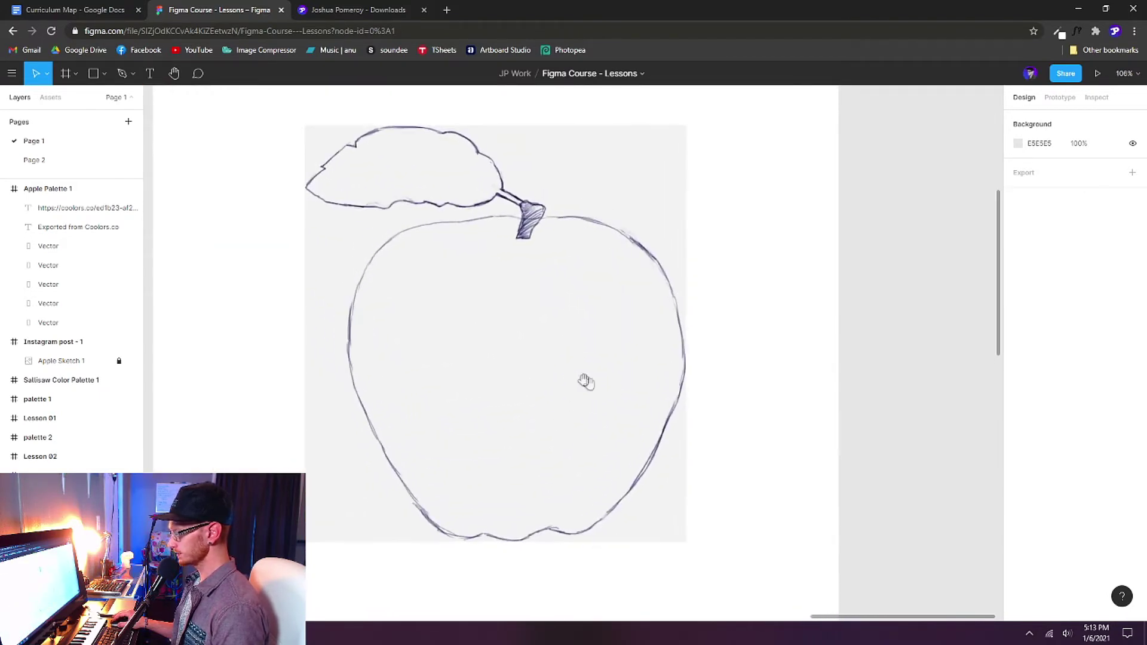
drag(586, 381, 568, 405)
scroll(512, 402, up, 1)
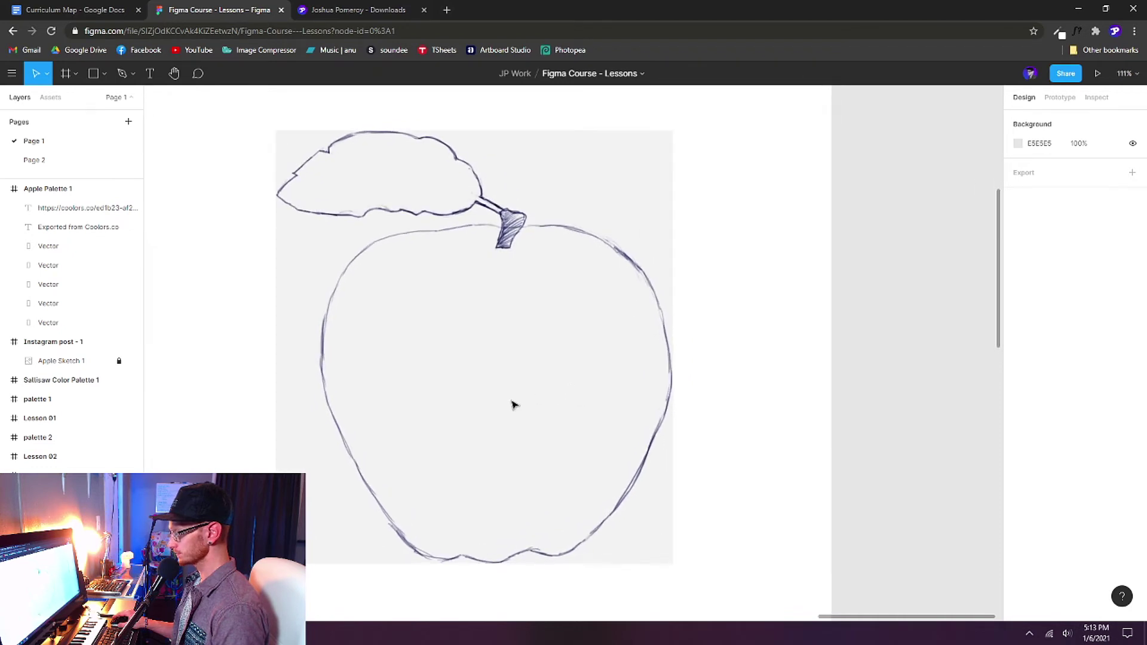
scroll(512, 406, down, 1)
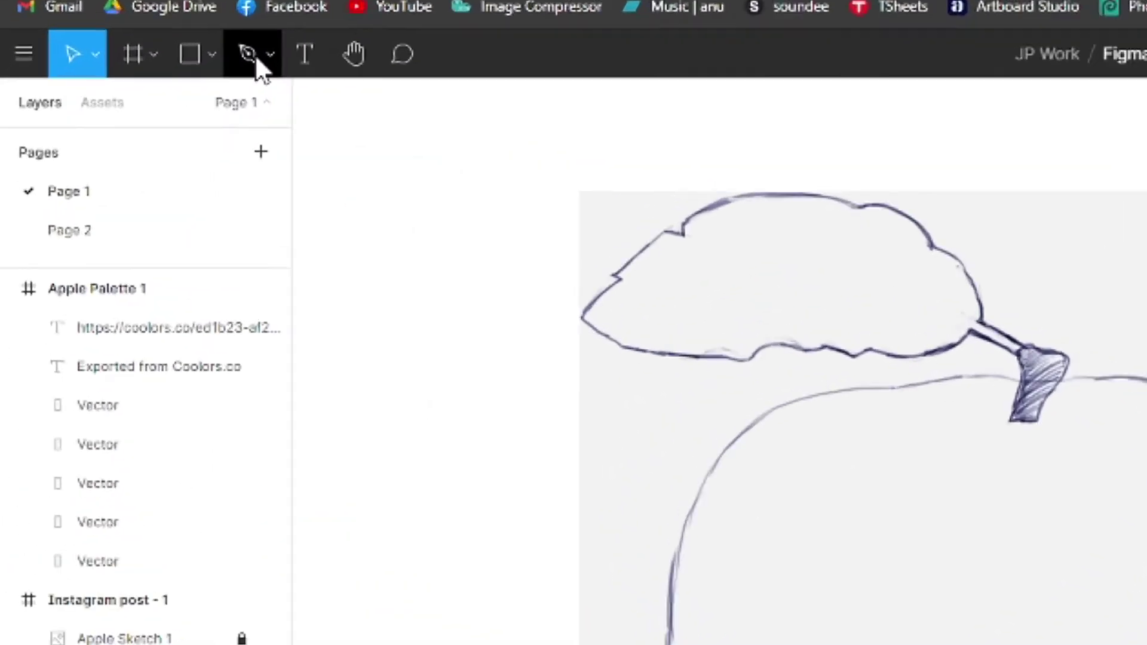
click(123, 74)
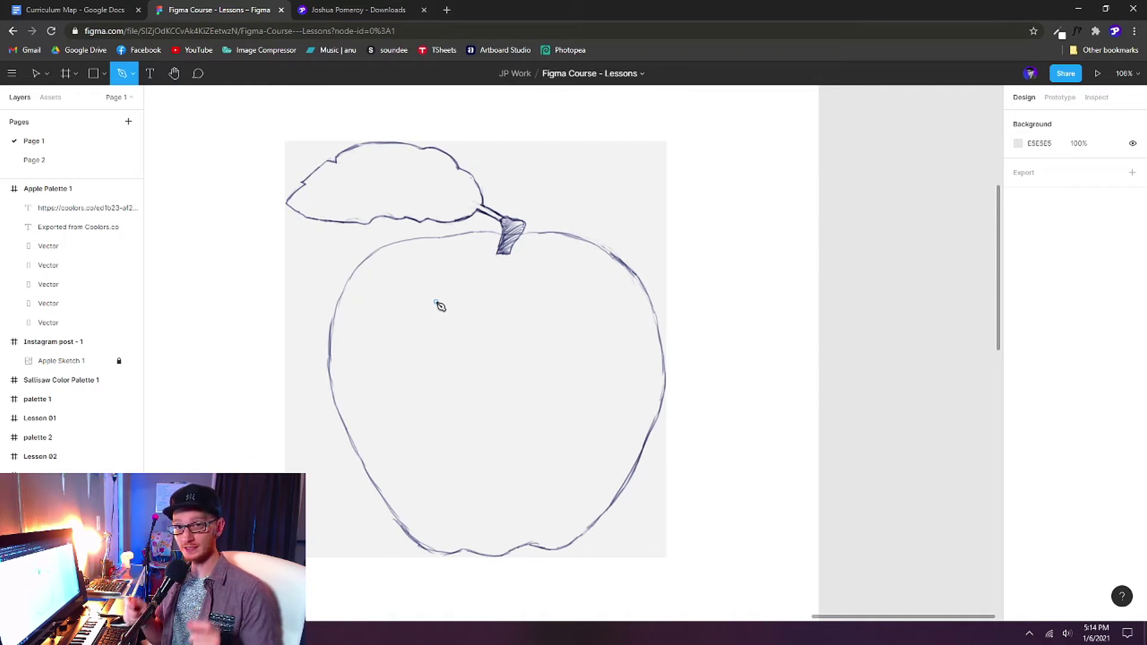
Step: Start the Pen trace at the apple's bottom edge, undoing a misplaced curved point
scroll(468, 389, up, 3)
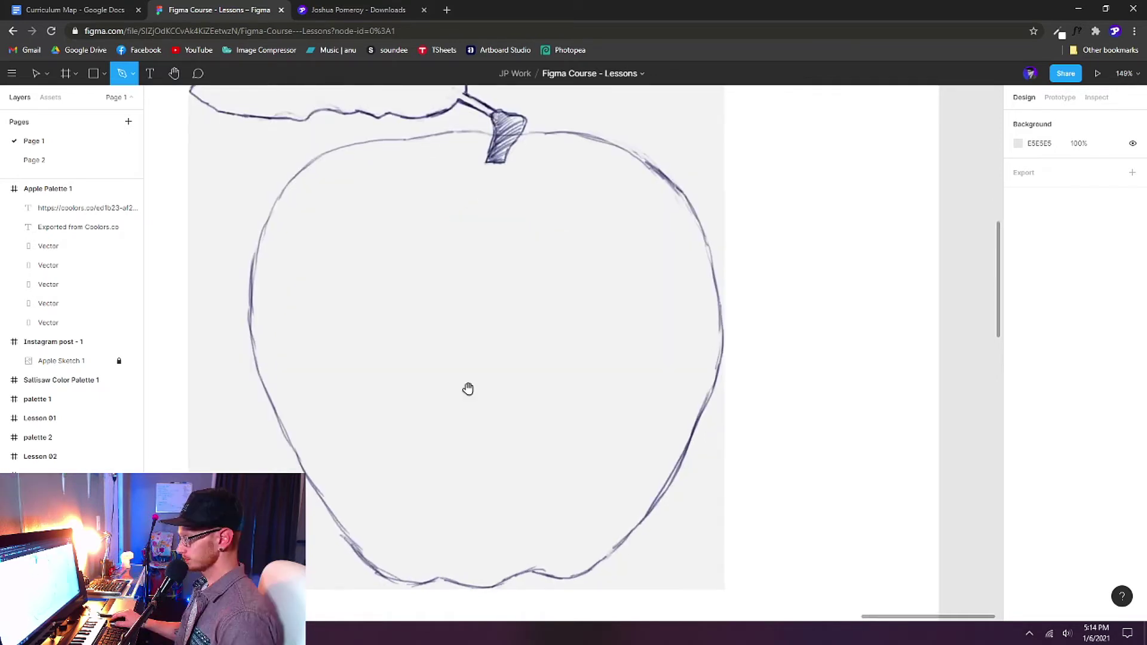
drag(512, 466, 537, 453)
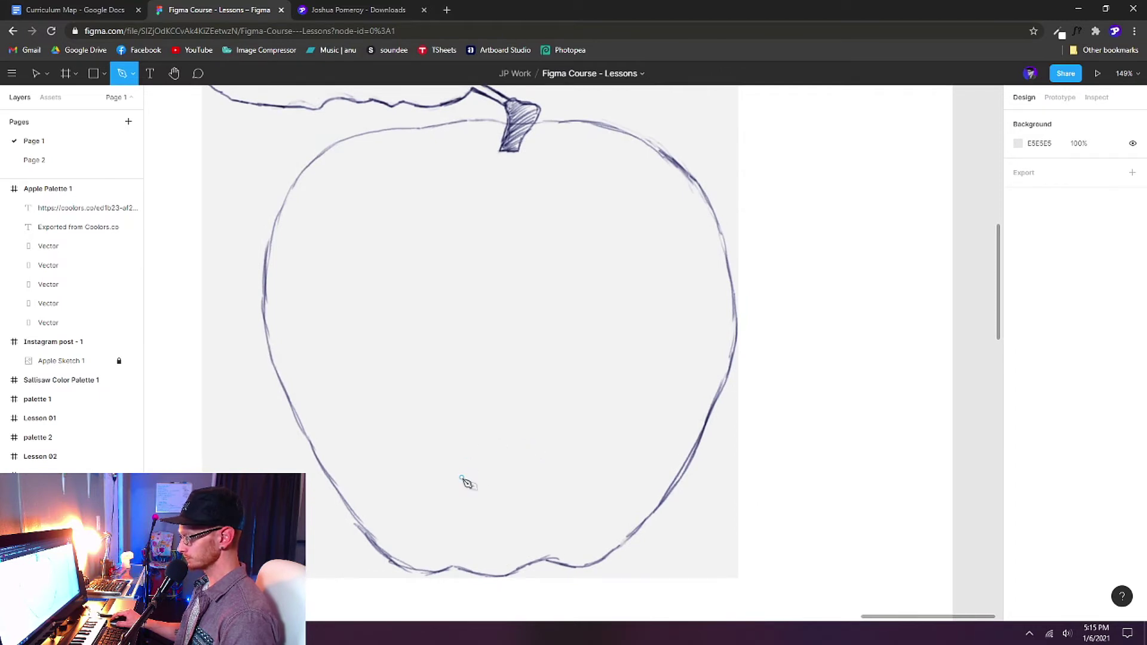
scroll(467, 483, down, 2)
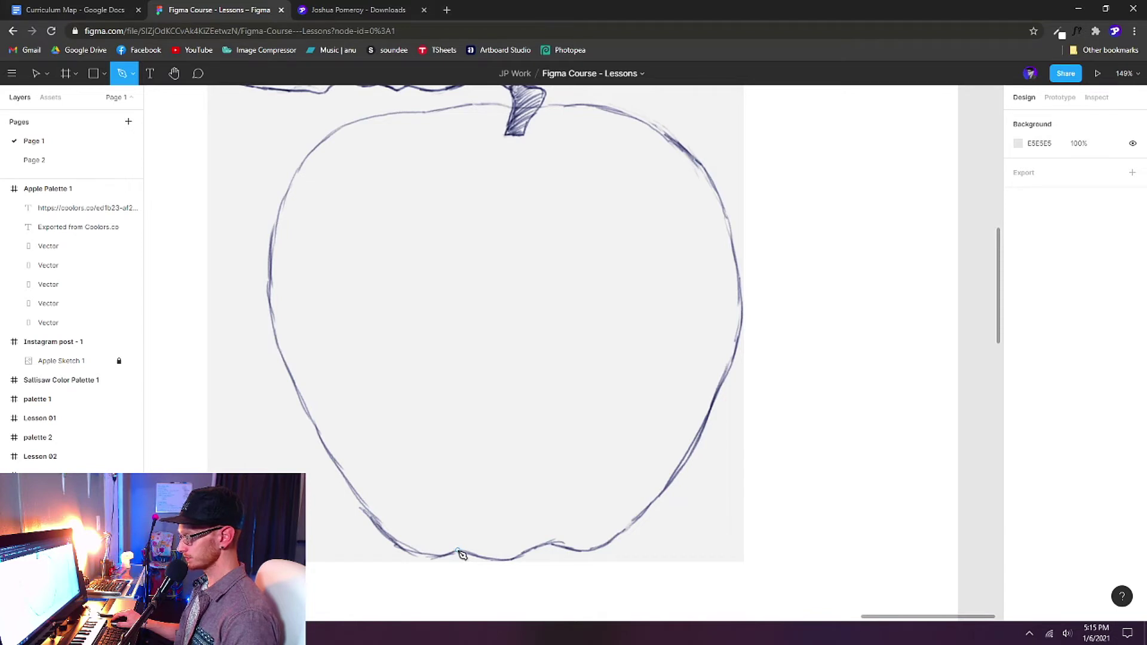
click(458, 550)
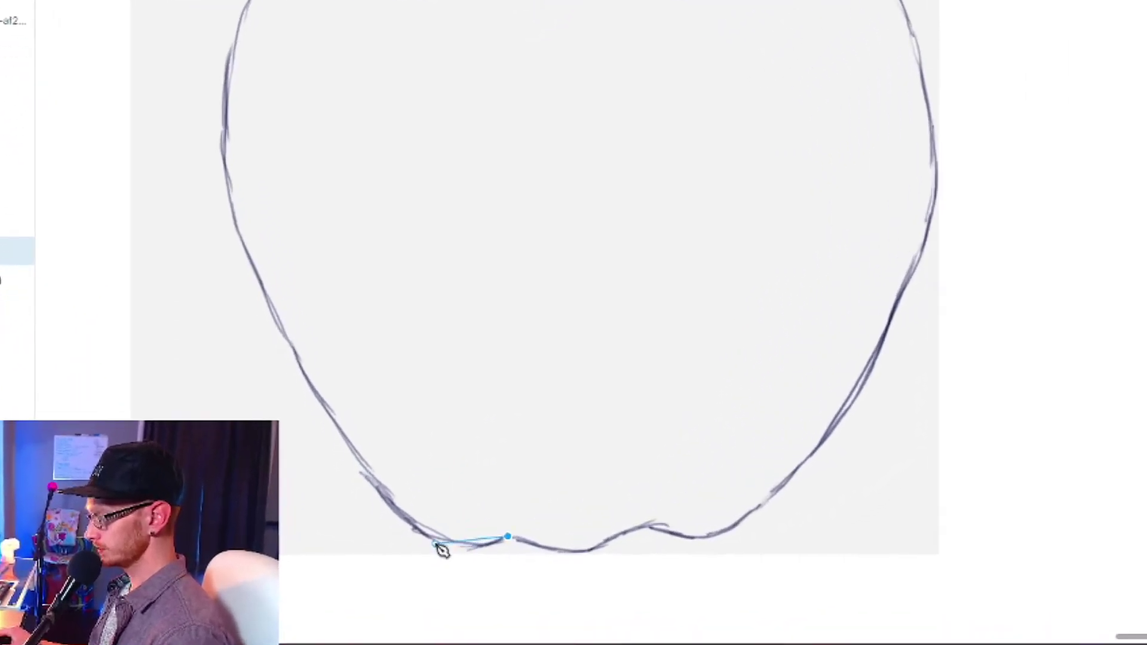
drag(472, 530, 430, 476)
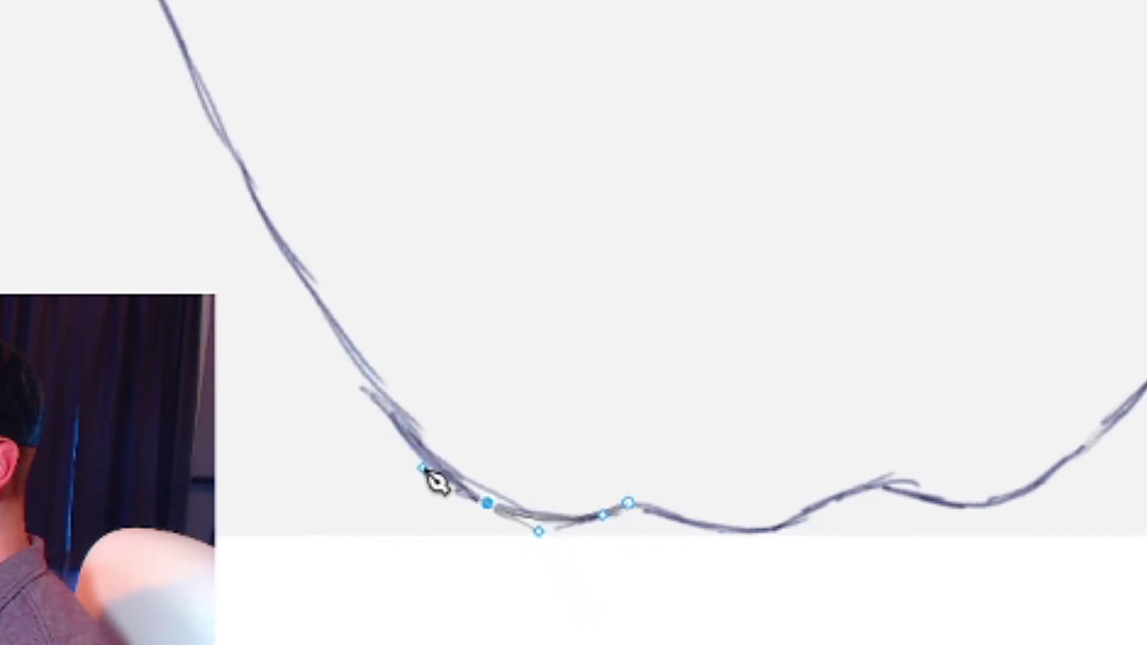
key(ctrl+z)
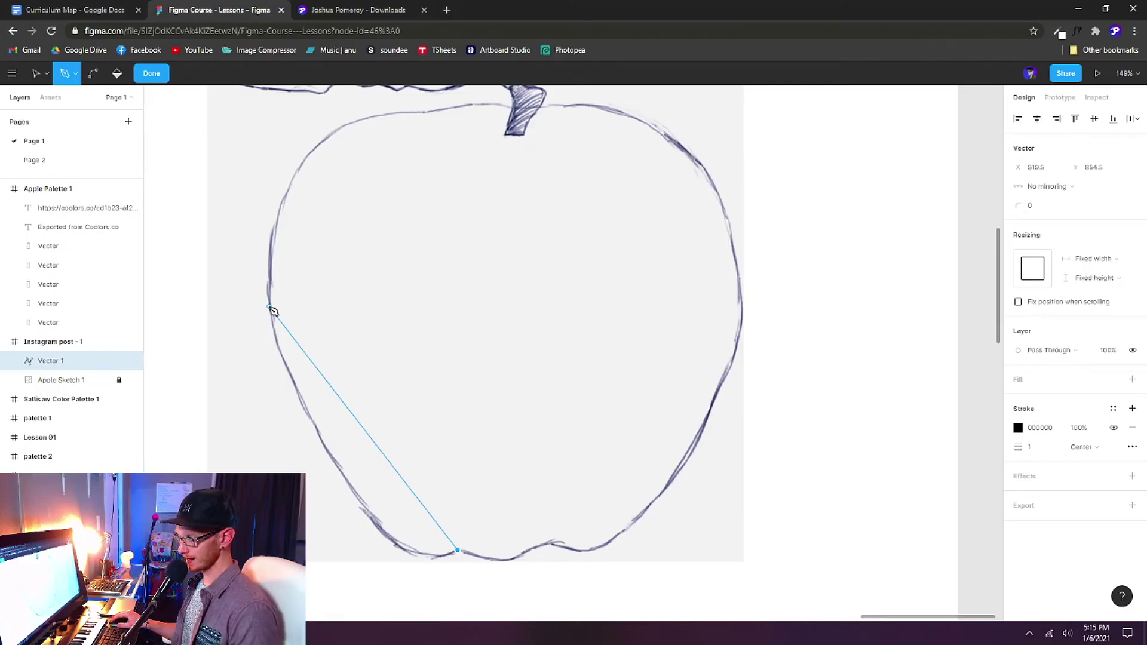
Step: Add points at the apple's left, top, stem base, right and lower right, then close the path
click(269, 307)
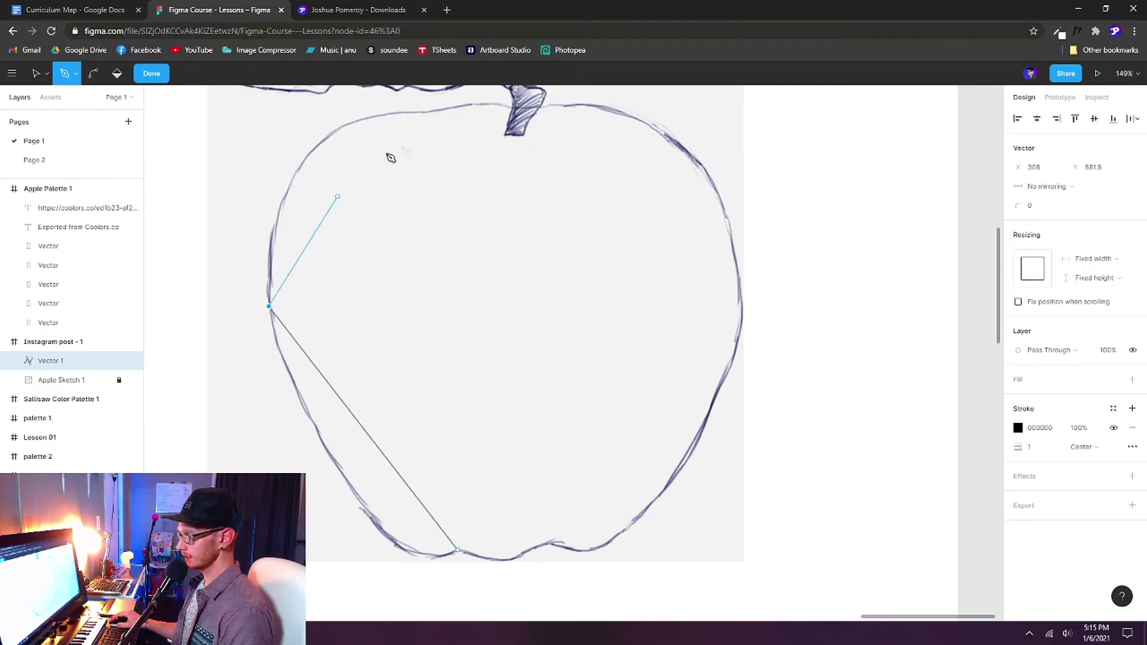
click(426, 113)
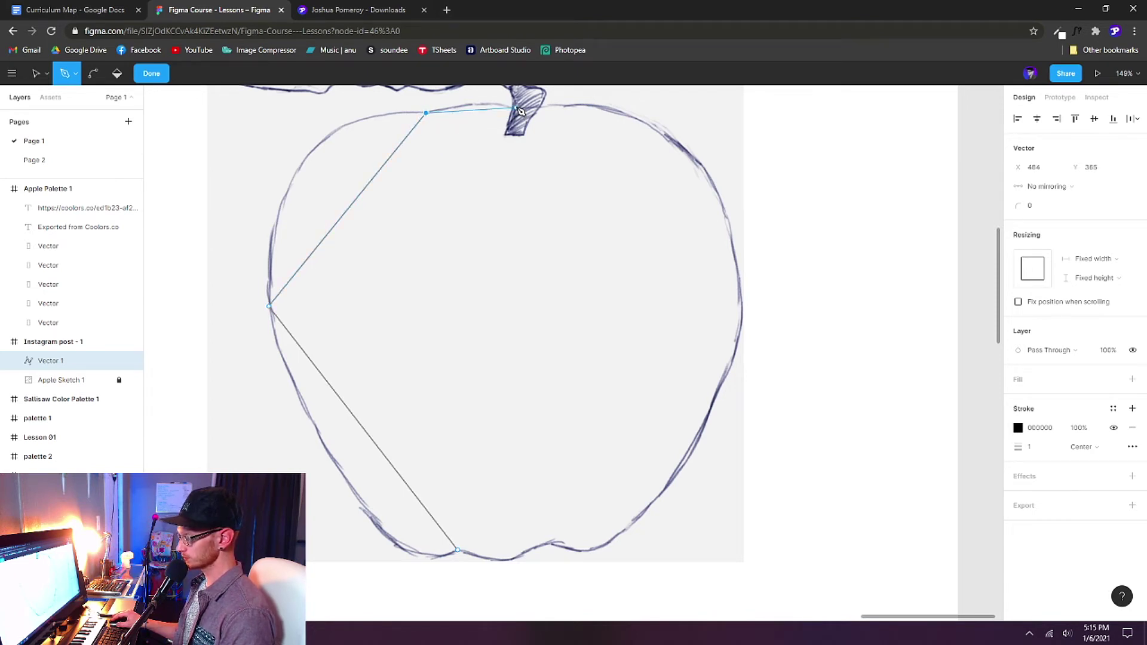
click(516, 108)
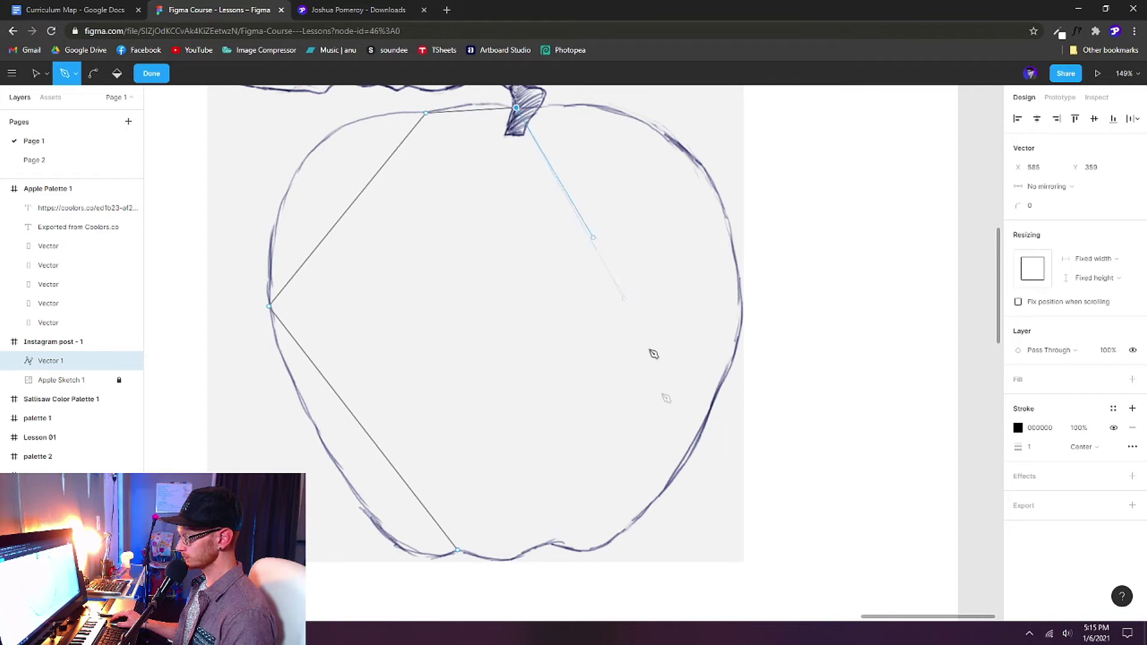
click(720, 388)
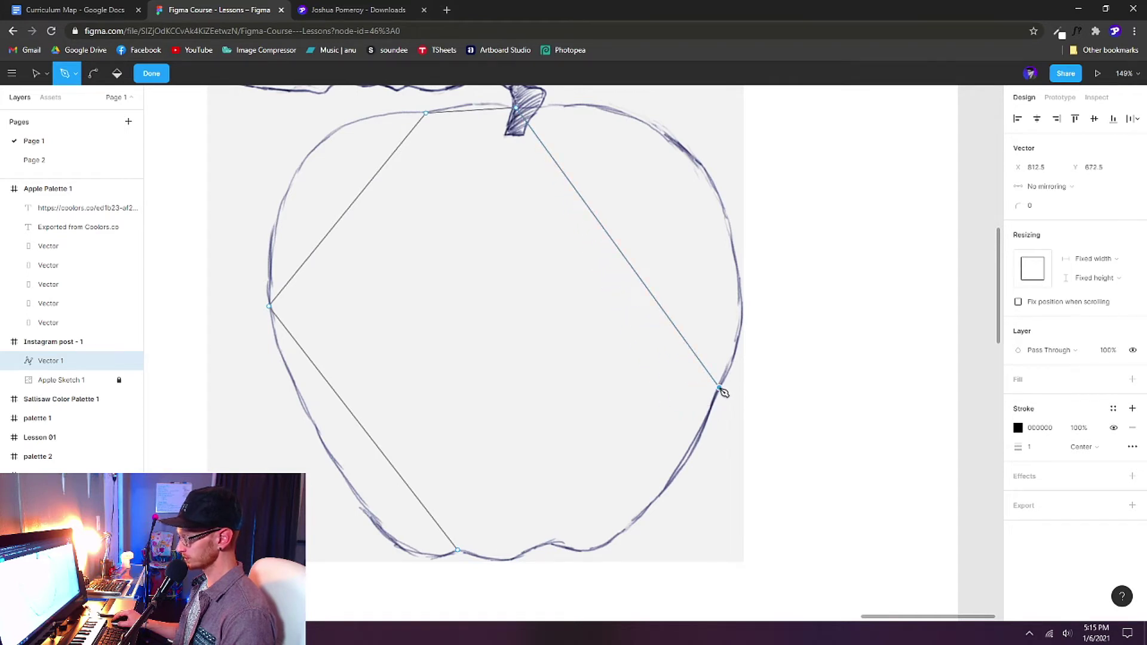
click(618, 535)
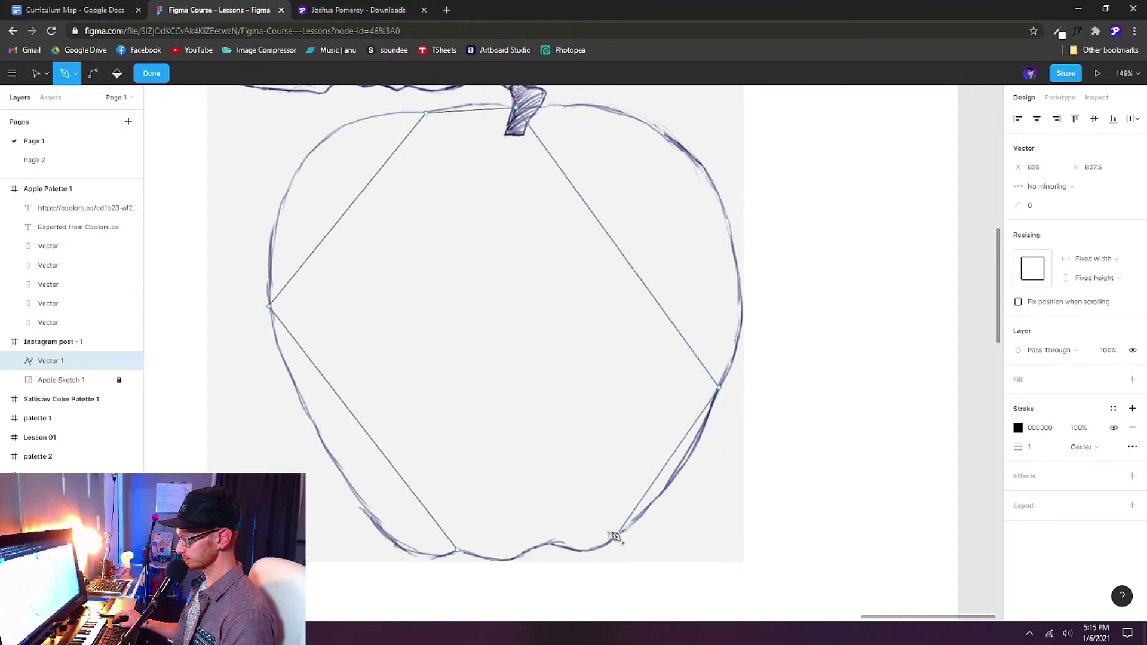
click(466, 553)
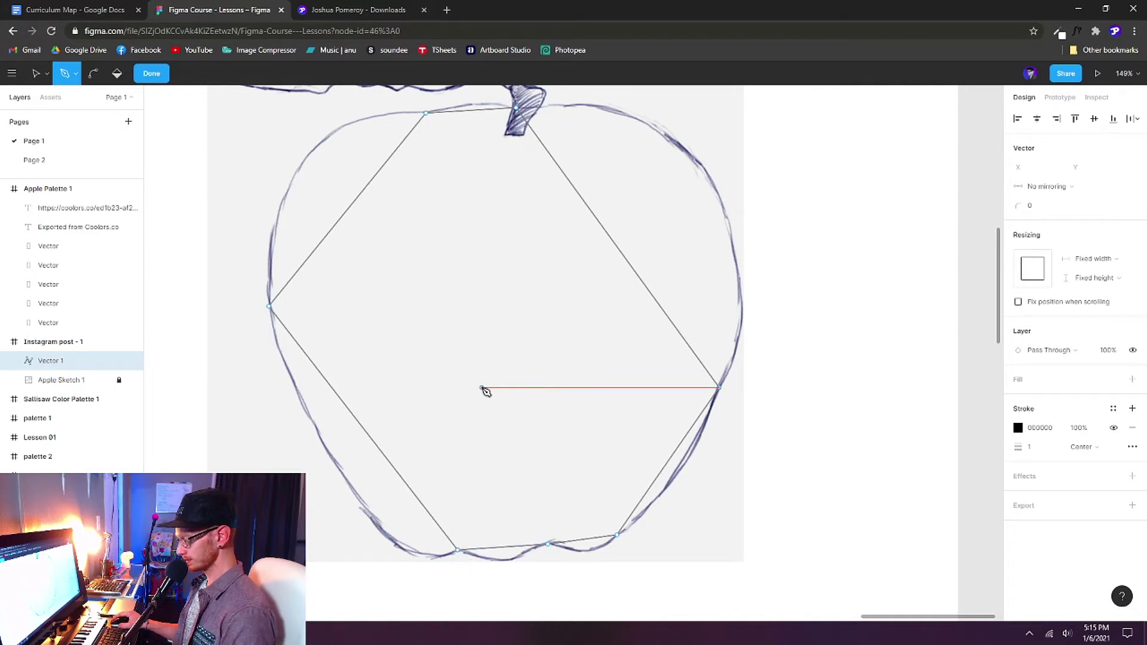
Step: Return to point selection and bend the lower-left segments to hug the apple's edge
click(47, 74)
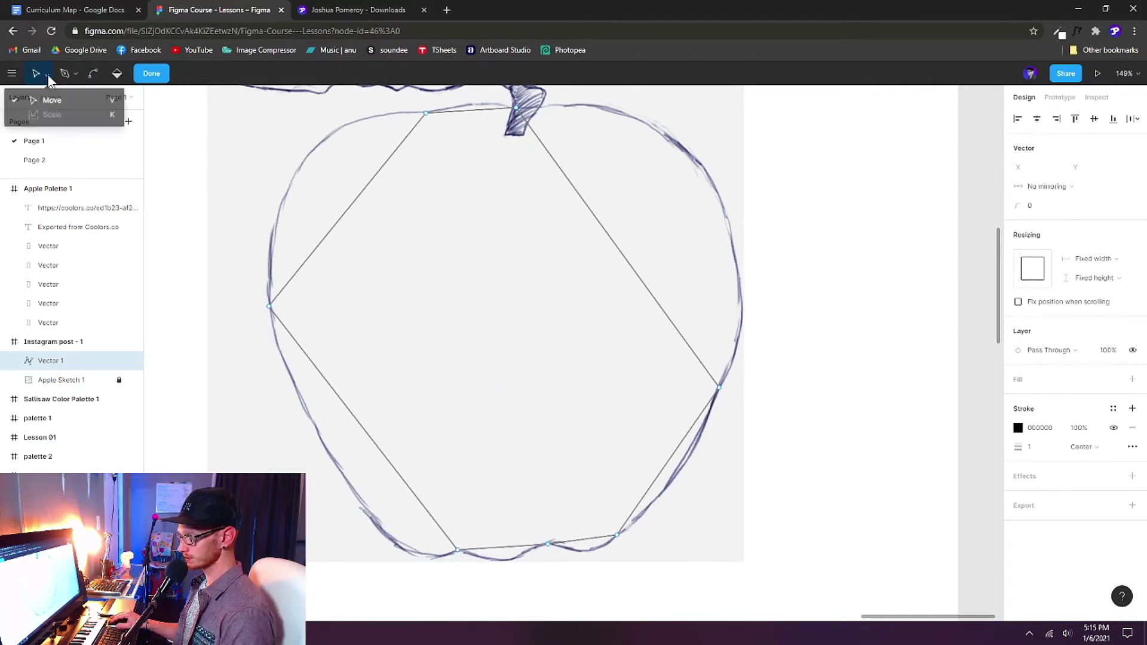
click(49, 100)
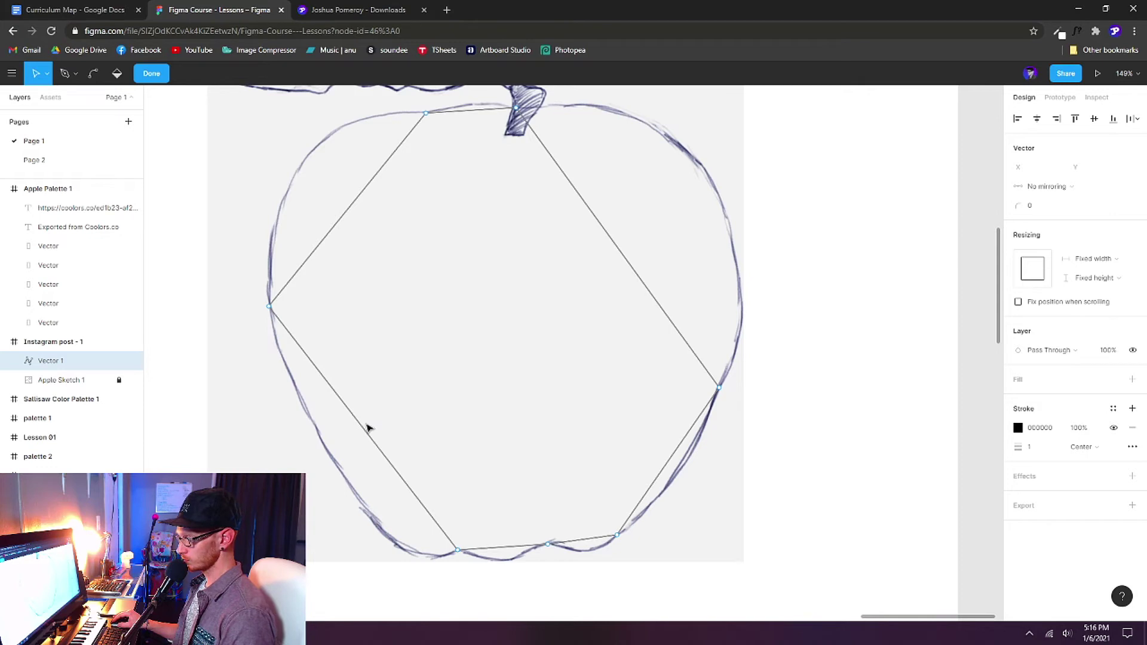
key(ctrl)
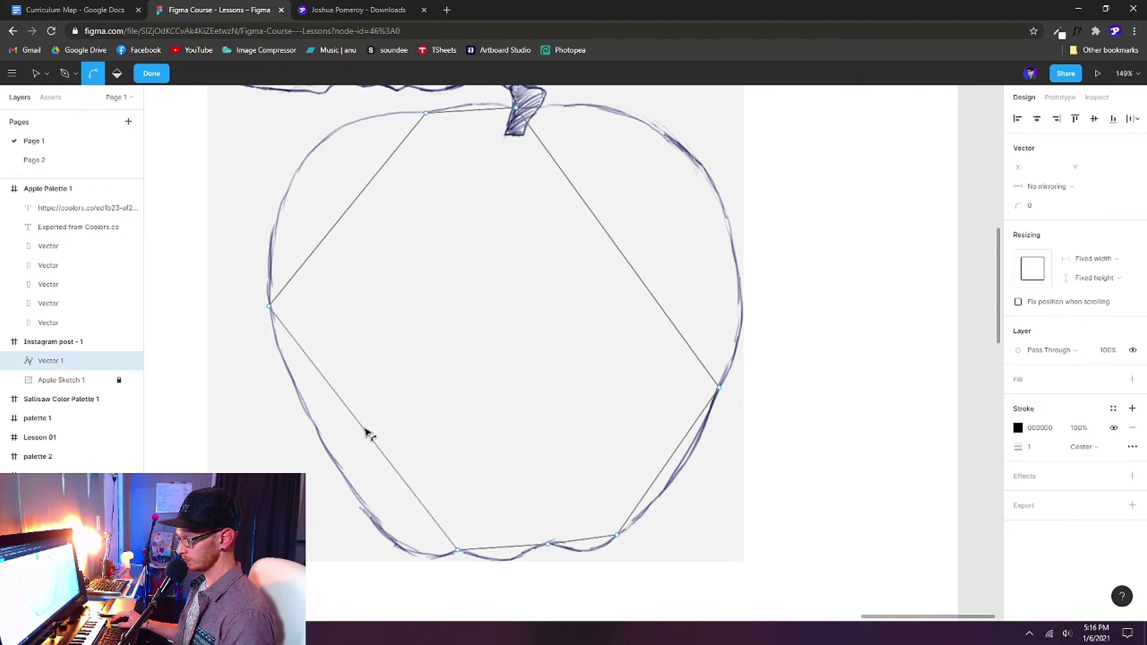
drag(366, 433, 338, 465)
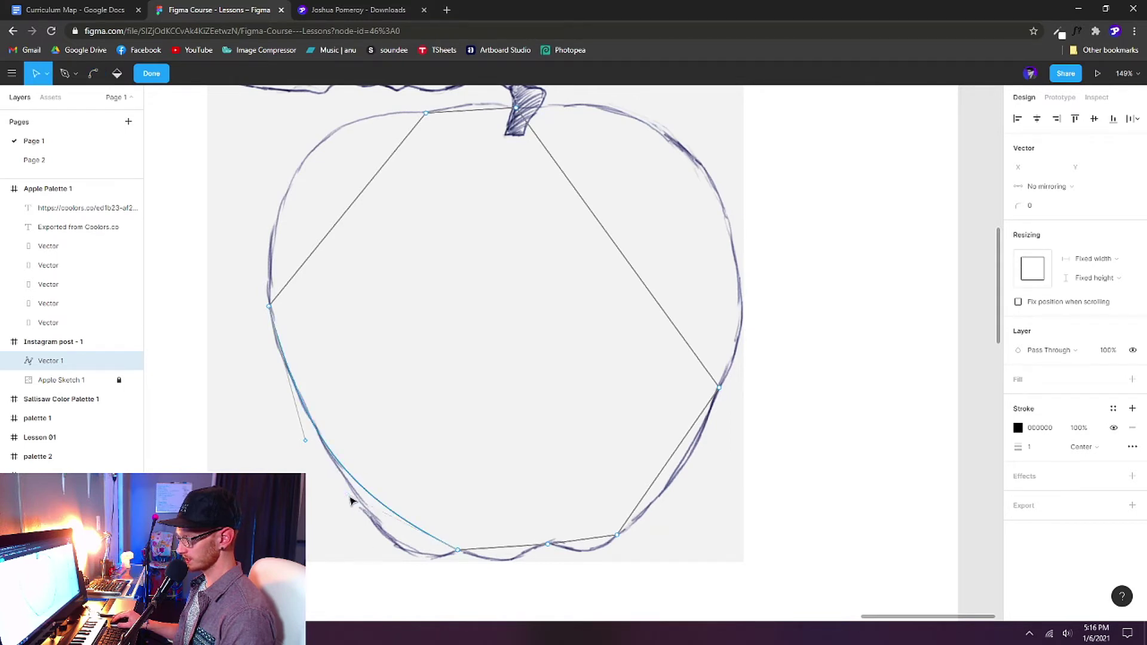
drag(351, 500, 386, 588)
Step: Bend the upper-left segment along the outline and curve the top segment toward the stem
scroll(411, 279, up, 5)
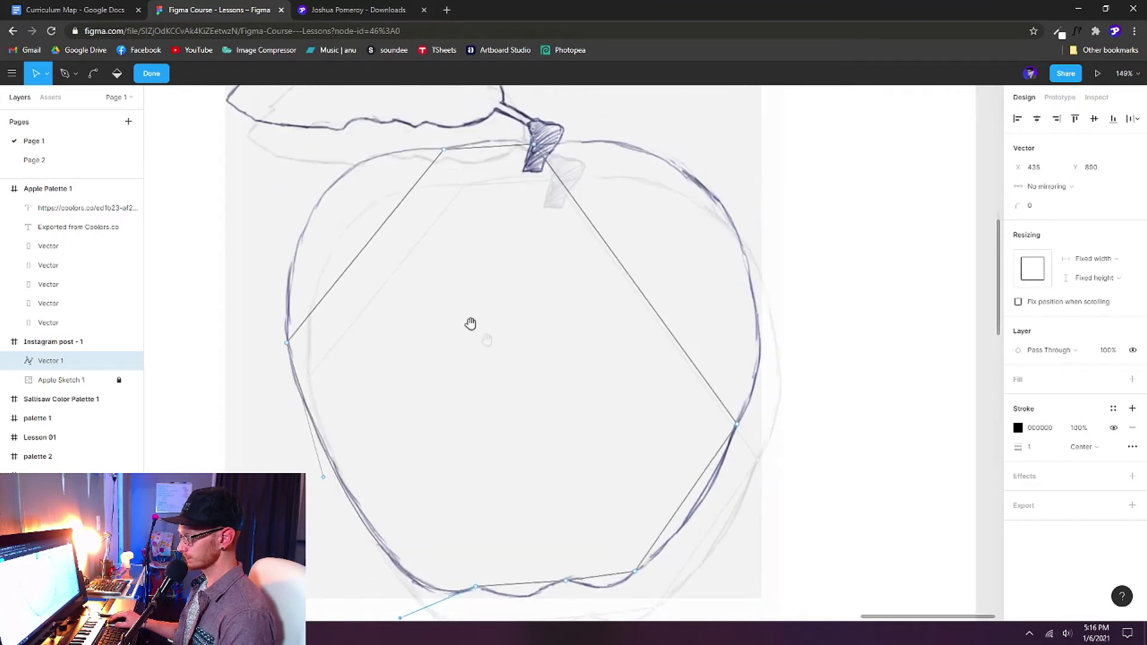
key(ctrl)
drag(418, 314, 389, 225)
key(ctrl)
drag(559, 233, 557, 223)
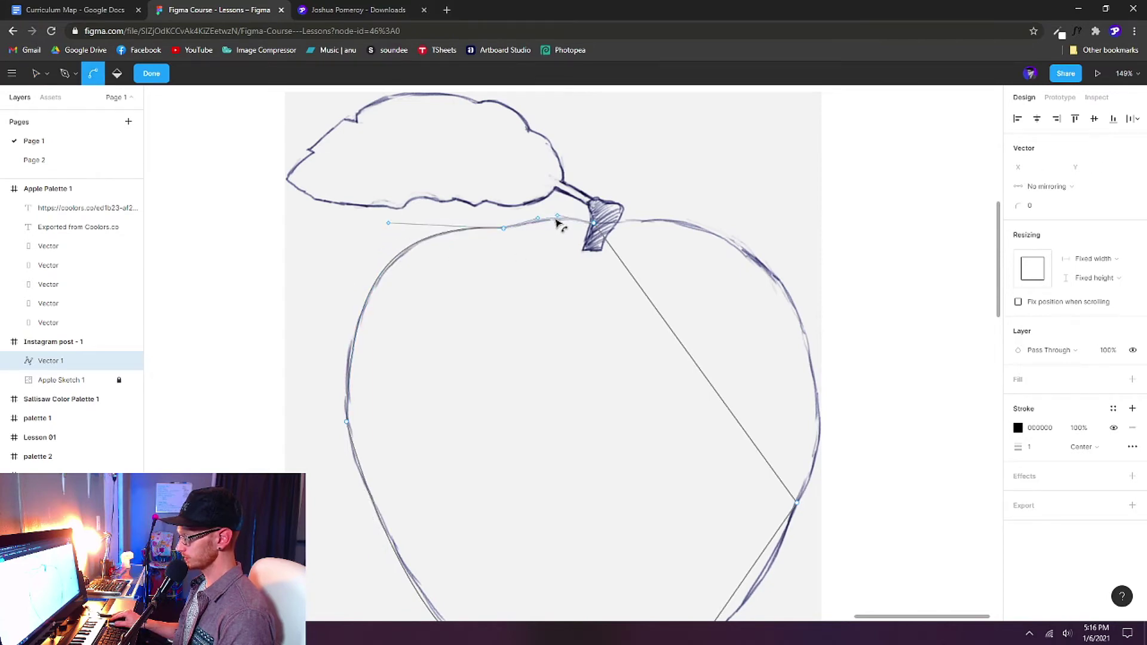
Step: Curve the segments from the stem down the apple's right side to follow the sketch
scroll(577, 230, up, 5)
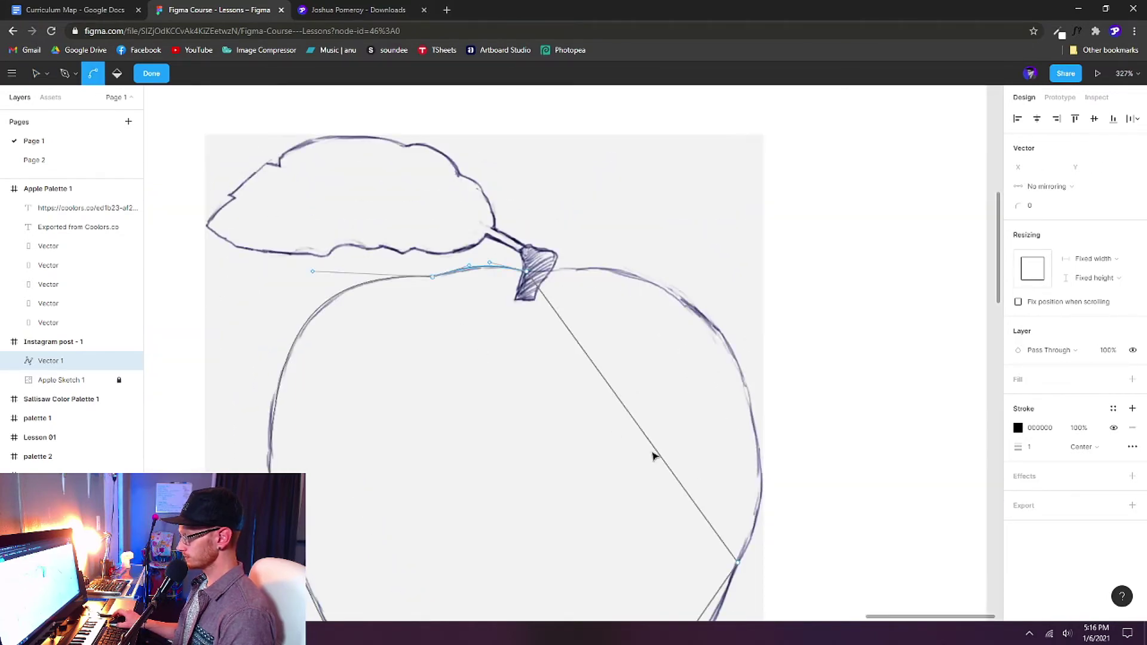
scroll(653, 457, down, 3)
scroll(711, 420, right, 2)
key(ctrl)
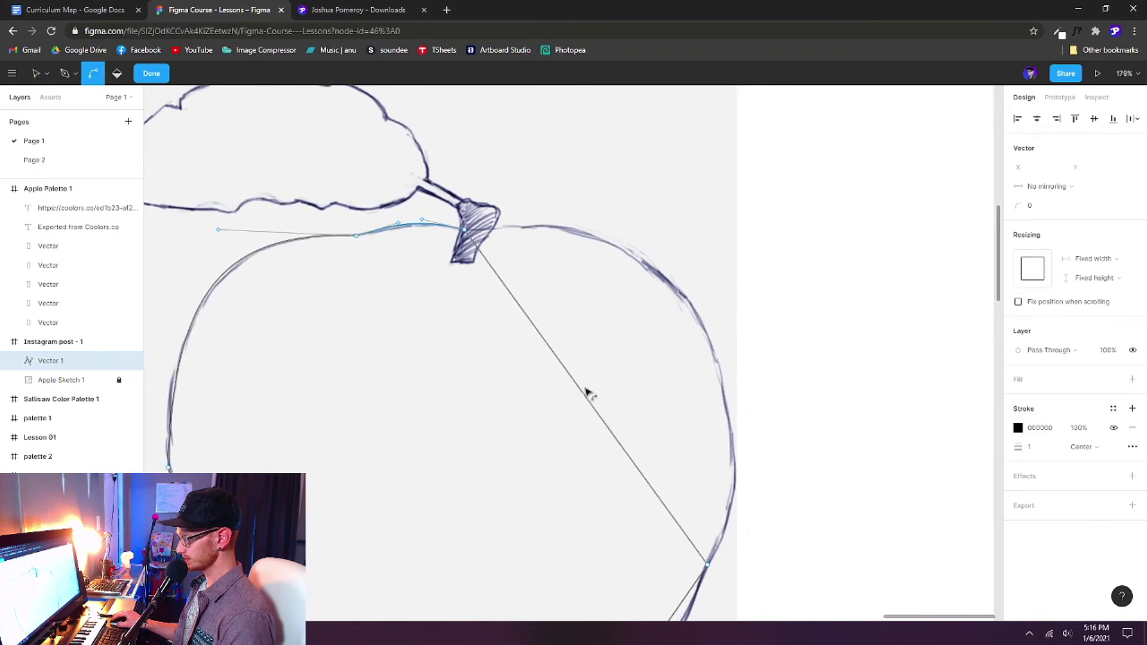
drag(586, 389, 685, 304)
drag(693, 233, 675, 215)
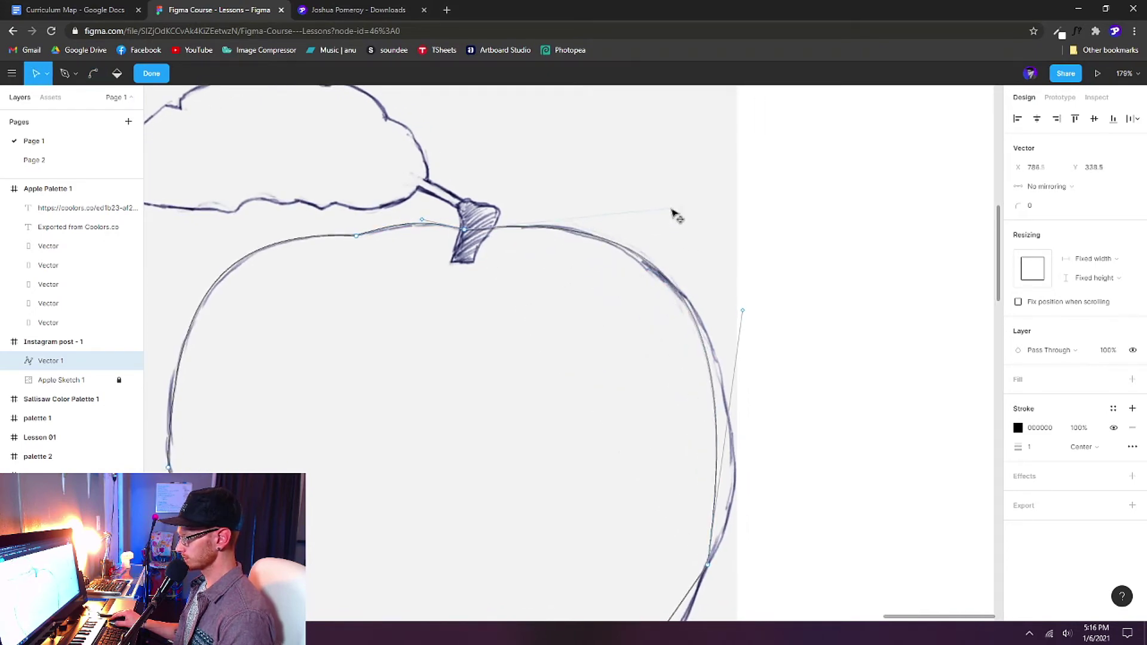
scroll(675, 215, down, 2)
scroll(675, 215, right, 2)
drag(623, 189, 668, 261)
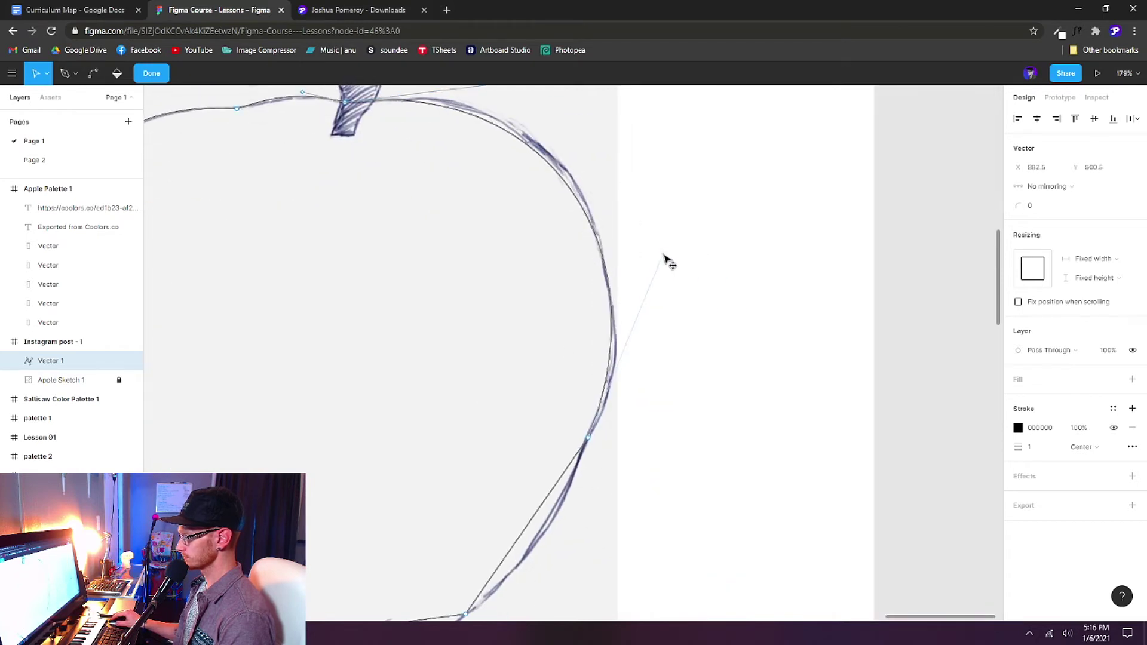
Step: Bend the bottom segment into a curve matching the sketch's lower edge
scroll(668, 261, down, 4)
scroll(668, 261, left, 1)
key(ctrl)
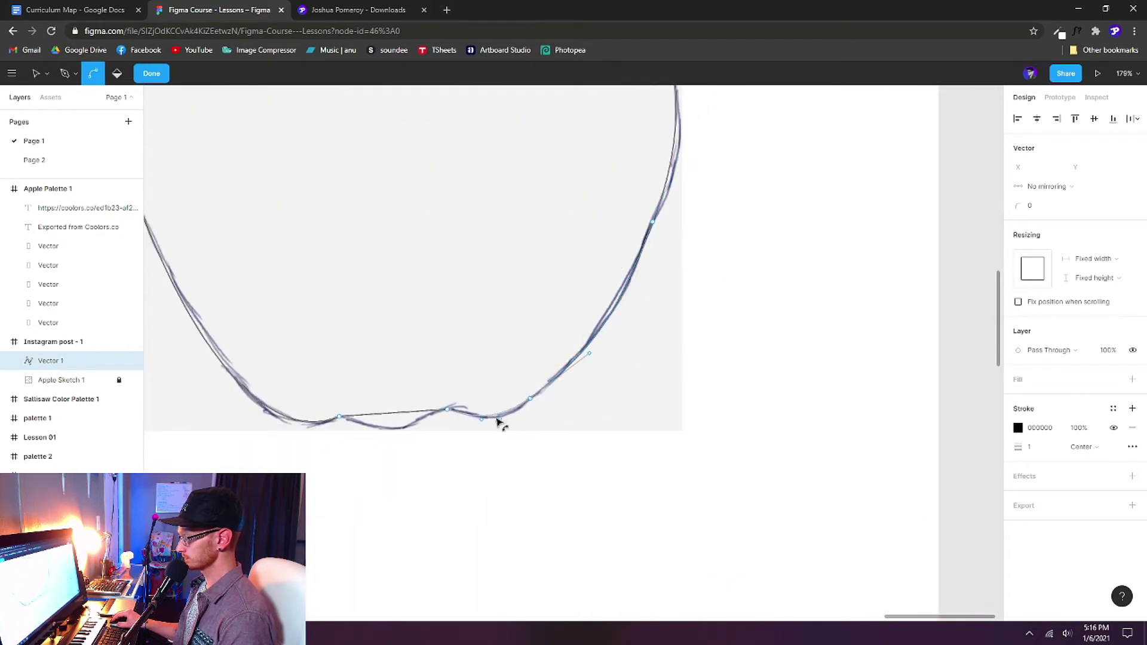
drag(454, 415, 386, 422)
scroll(346, 339, down, 5)
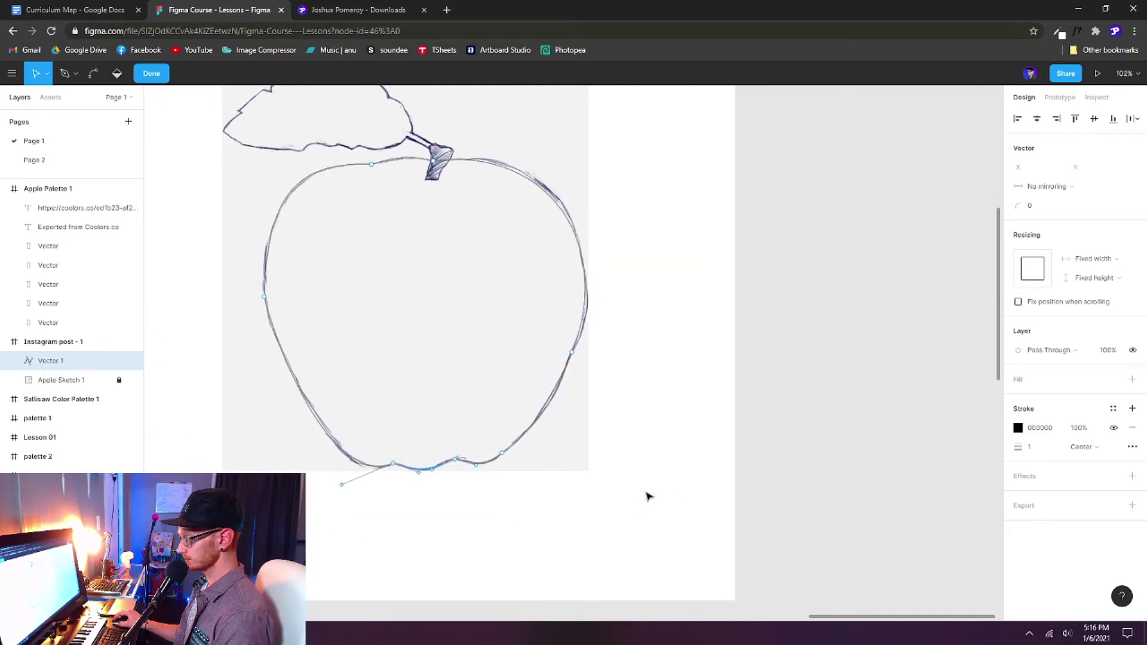
Step: Exit vector editing, rename Vector 1 to 'Apple', and pan over to the leaf sketch
key(Escape)
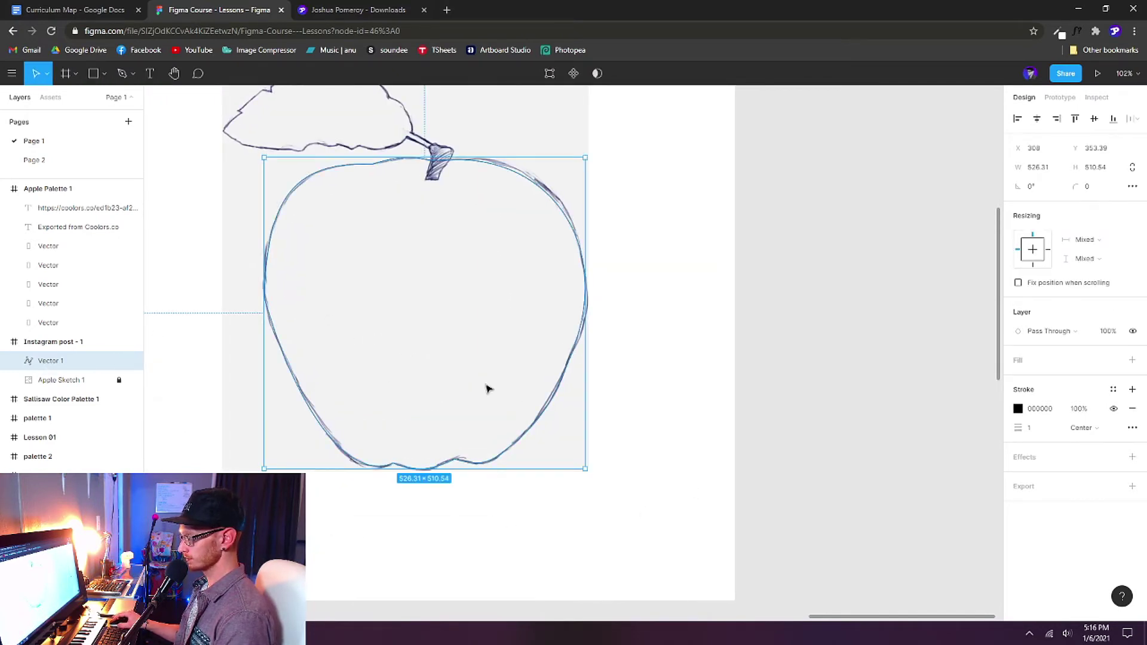
scroll(629, 279, left, 2)
scroll(629, 278, up, 1)
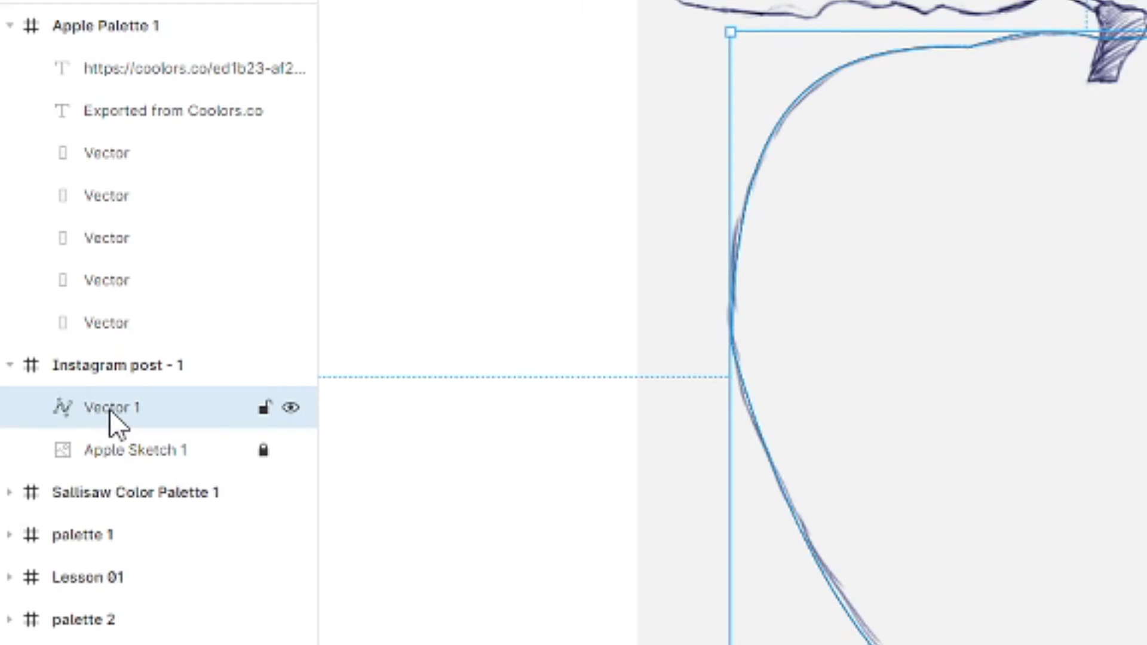
double_click(110, 410)
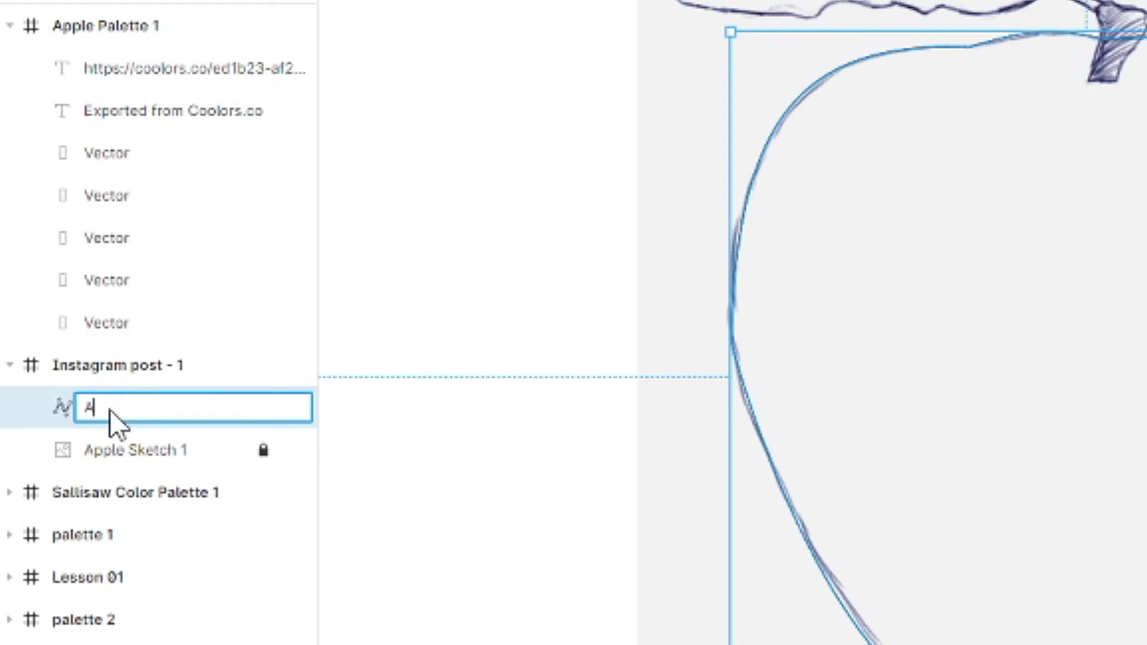
text(Apple)
key(Return)
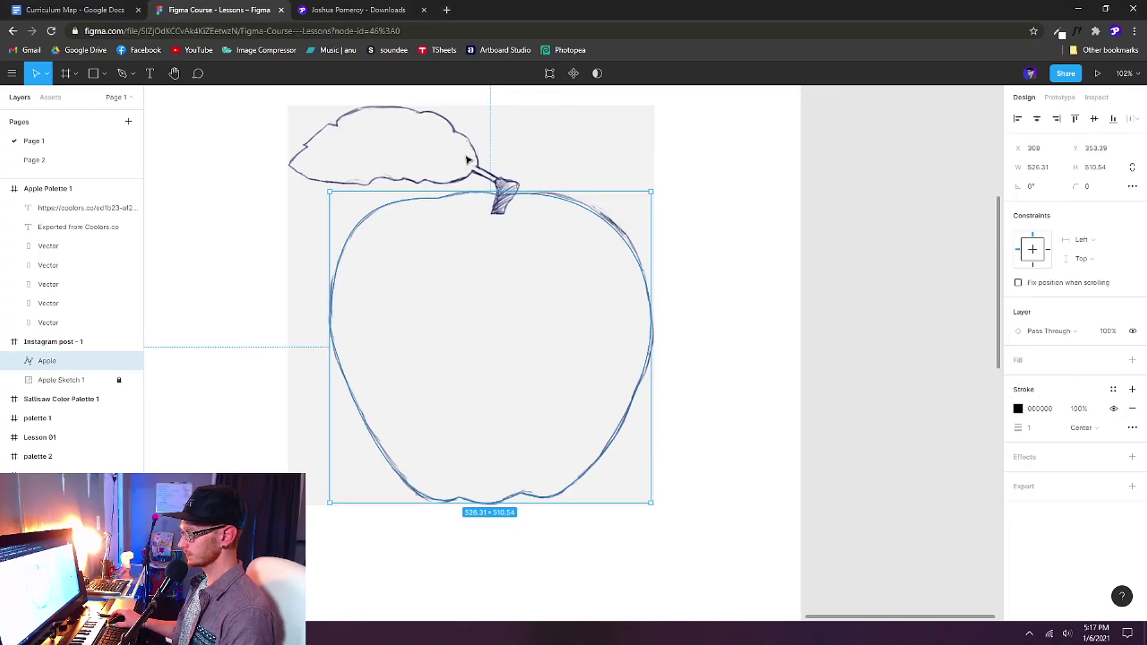
scroll(433, 179, up, 5)
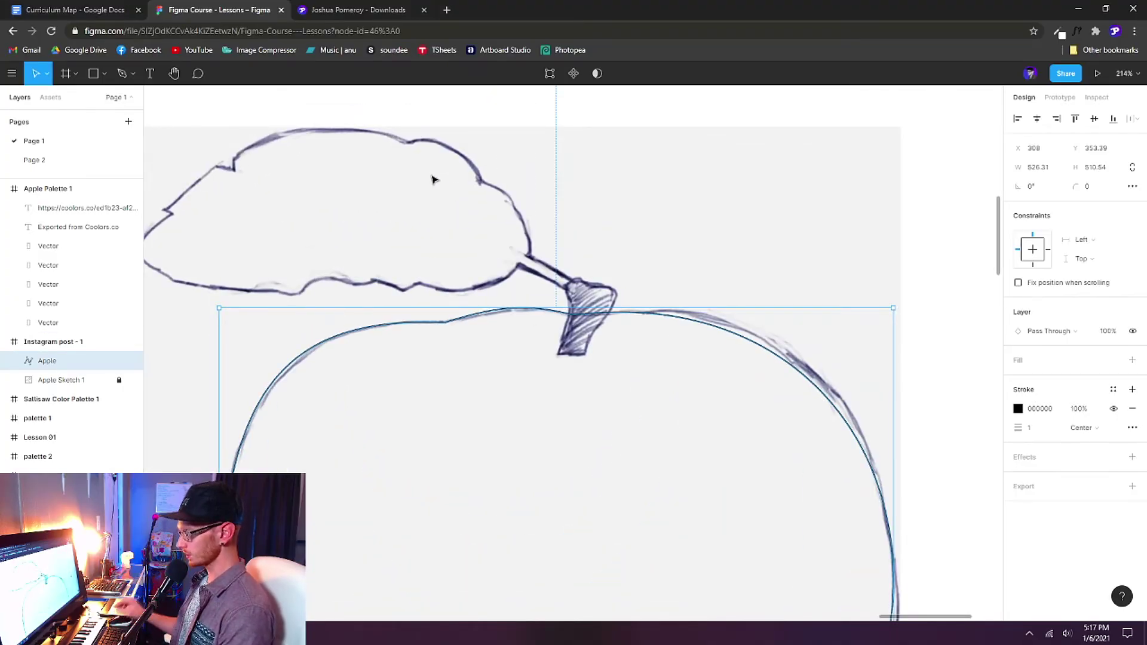
key(space)
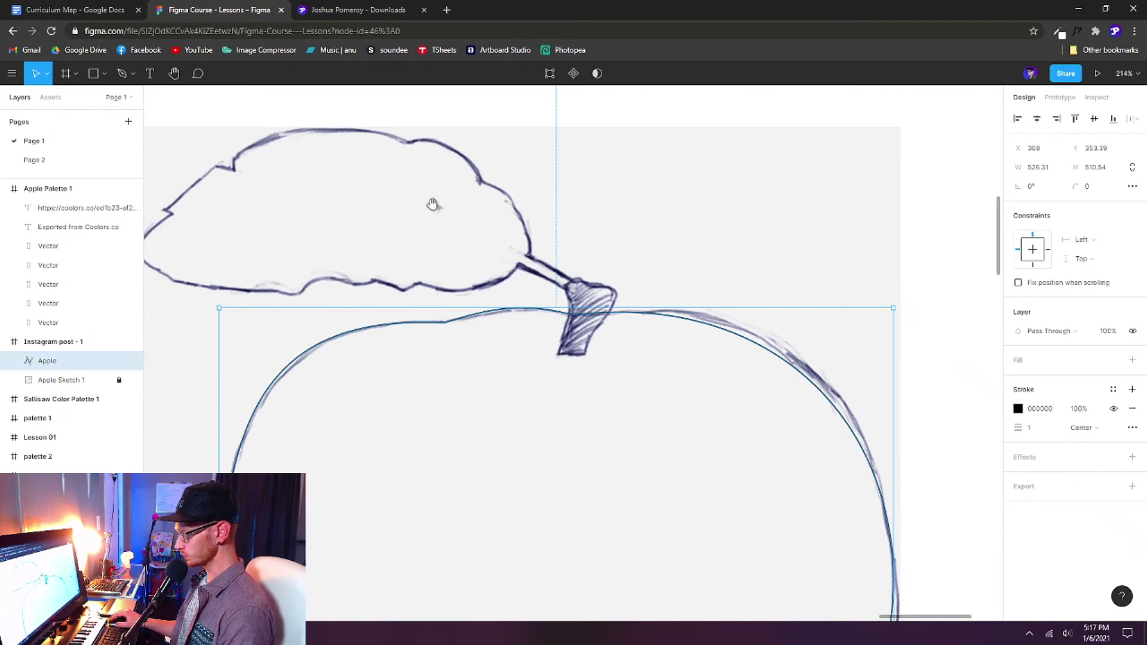
drag(433, 203, 498, 218)
Step: With the Pen tool, start at the stem and place points along the leaf's upper edge to the notch
key(p)
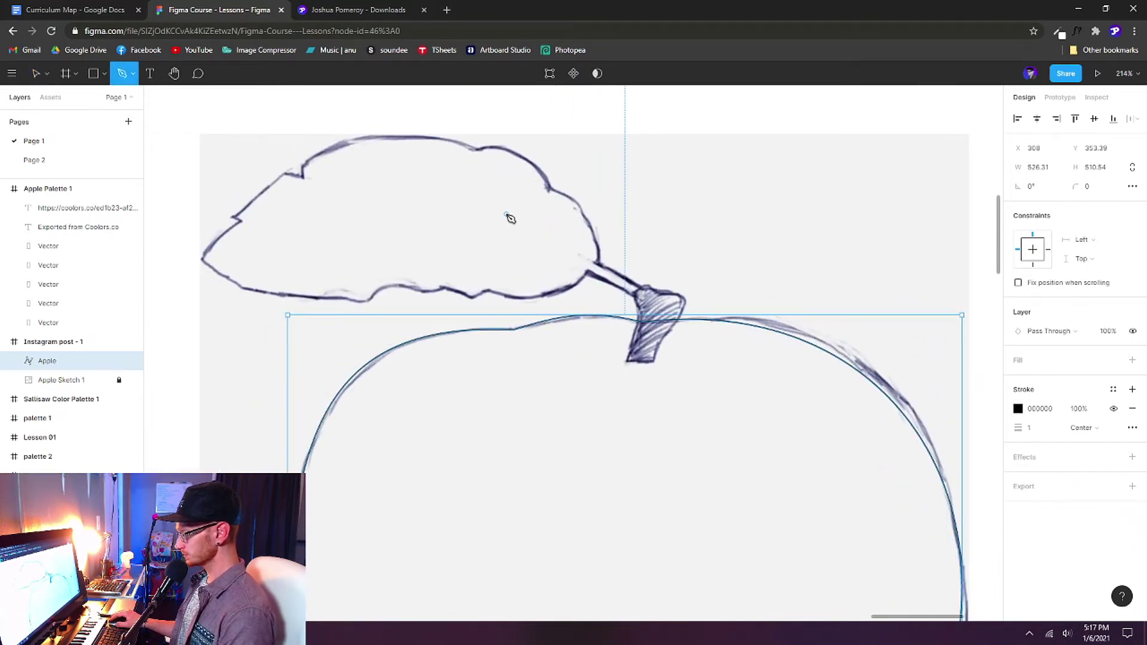
click(525, 223)
key(ctrl+z)
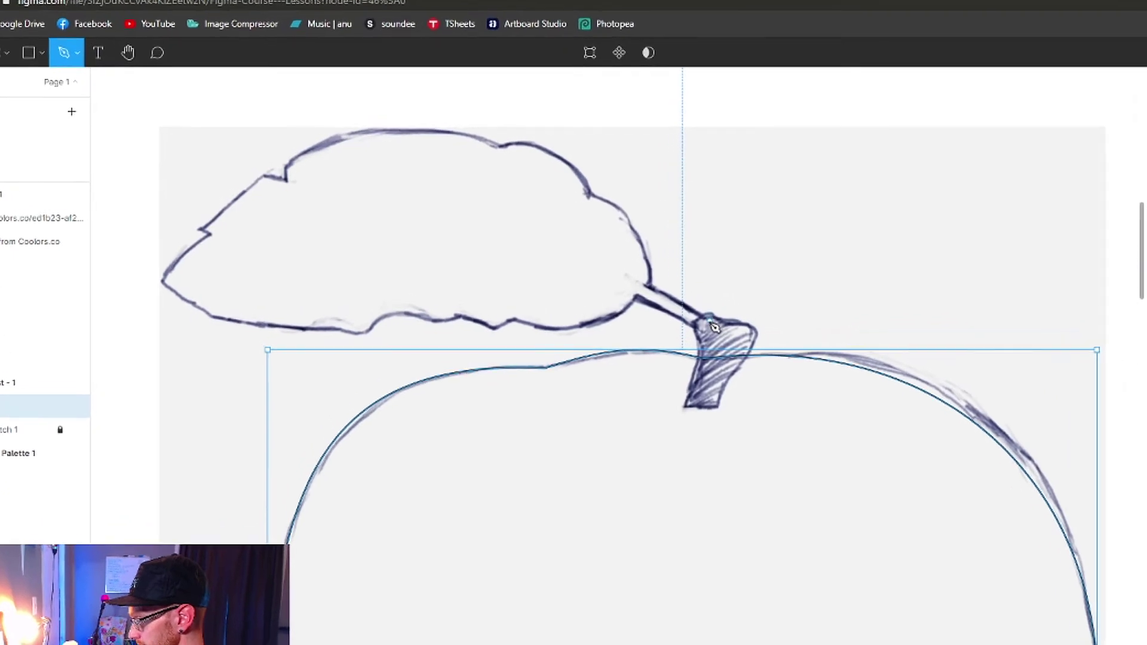
click(752, 342)
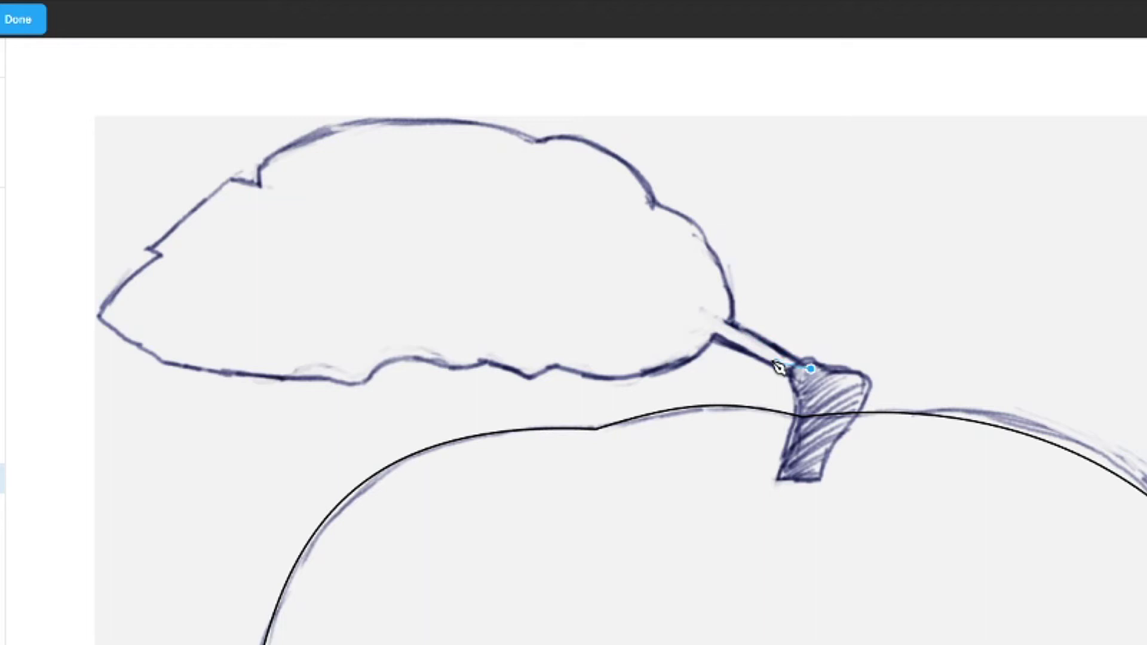
click(731, 323)
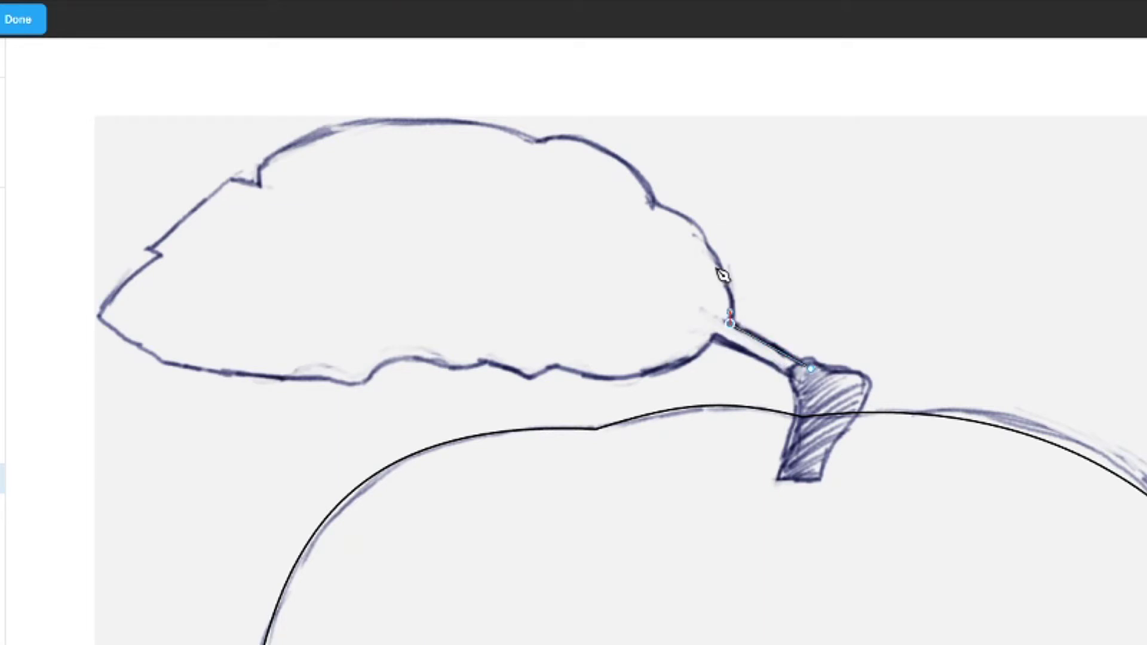
click(656, 205)
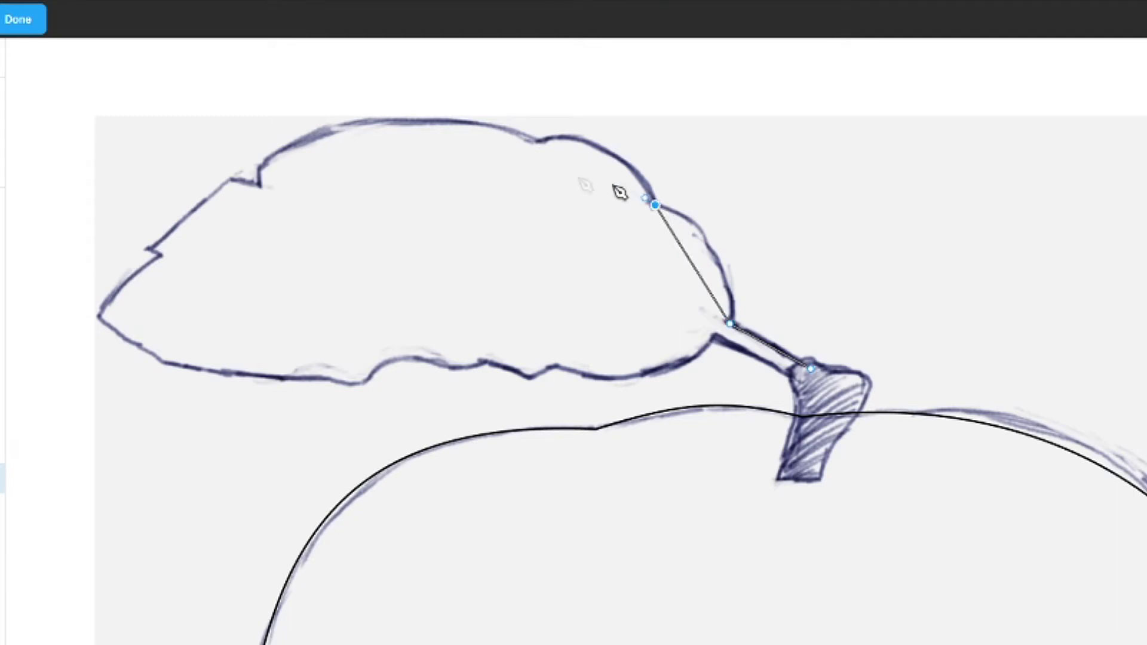
click(538, 143)
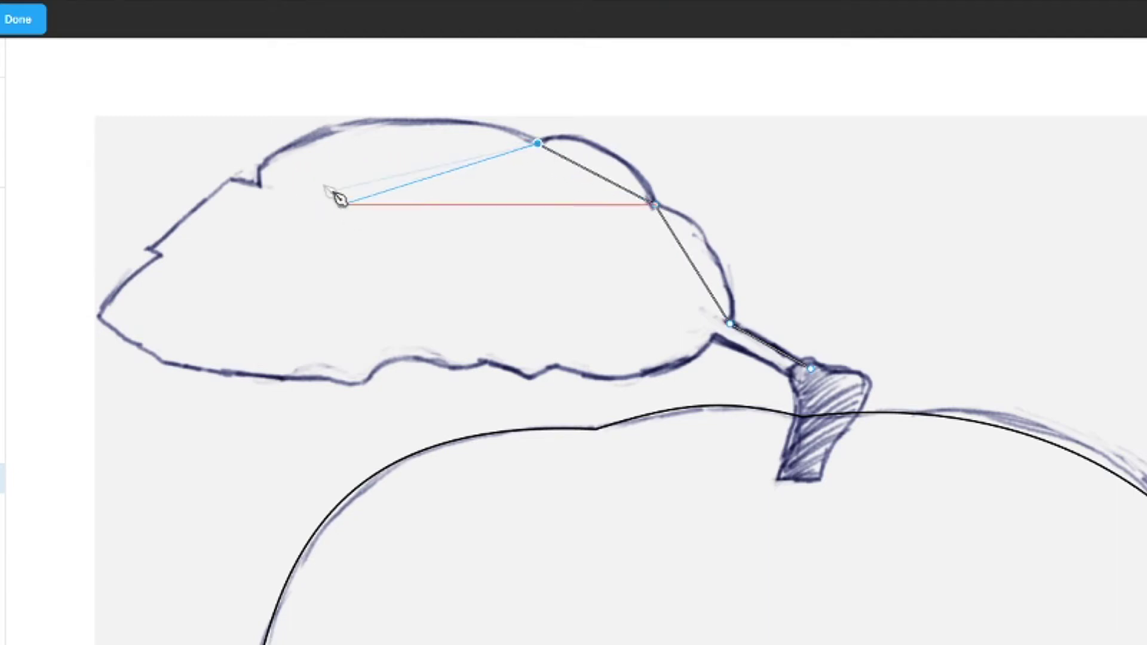
click(259, 164)
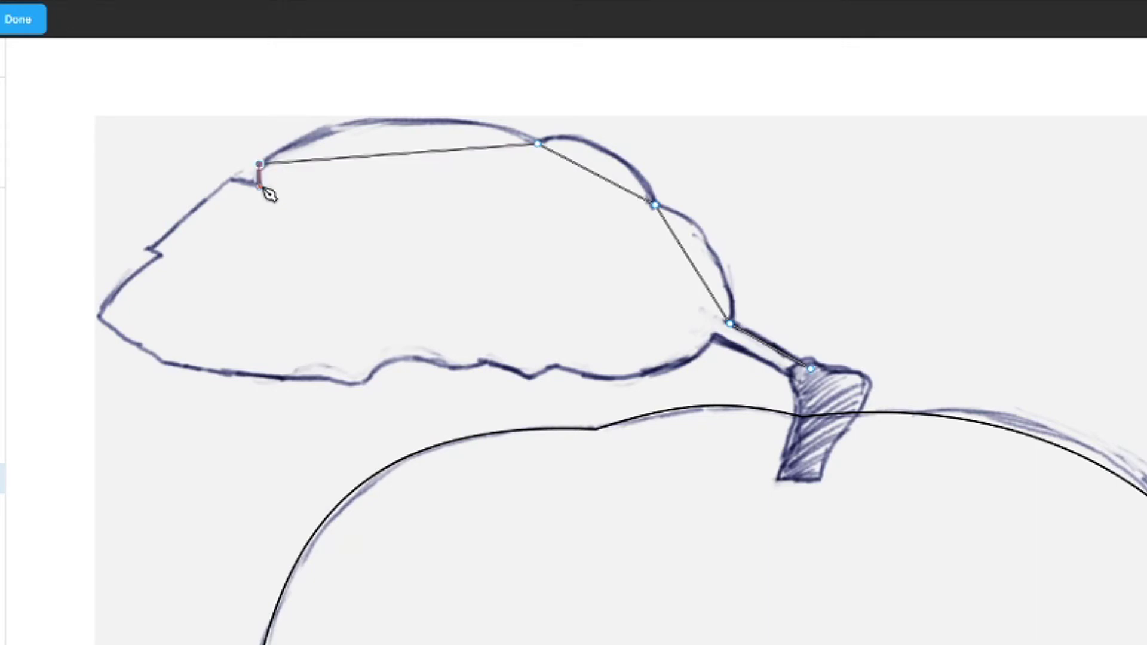
Step: Continue points around the leaf's left tip and along its lower edge, closing back at the stem
click(258, 186)
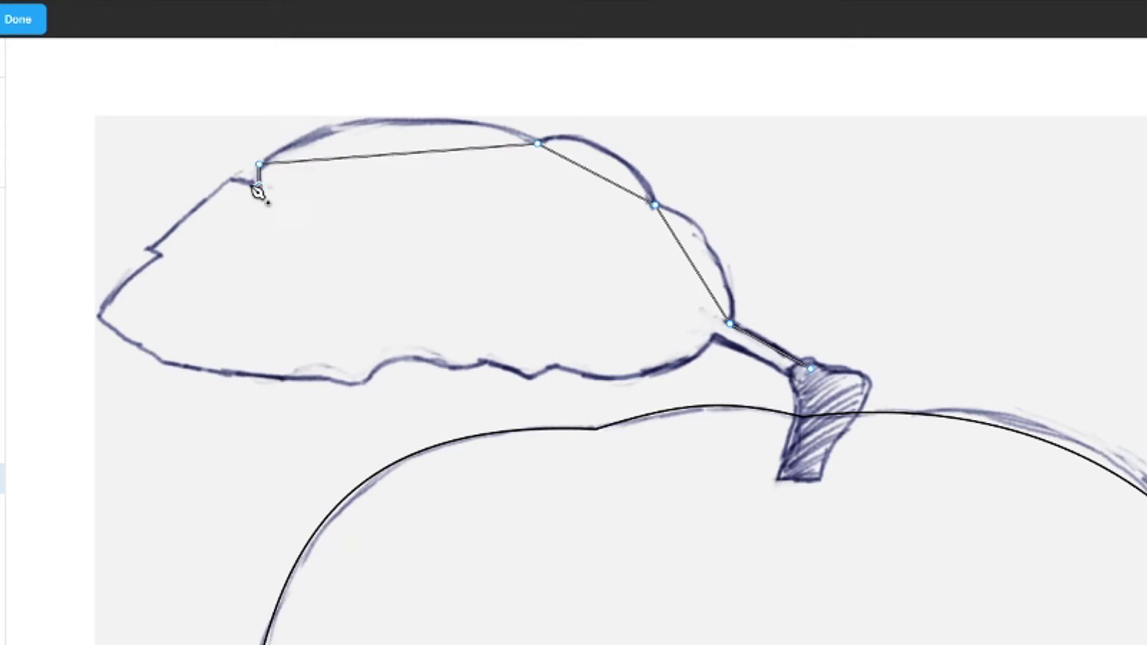
click(148, 250)
click(160, 259)
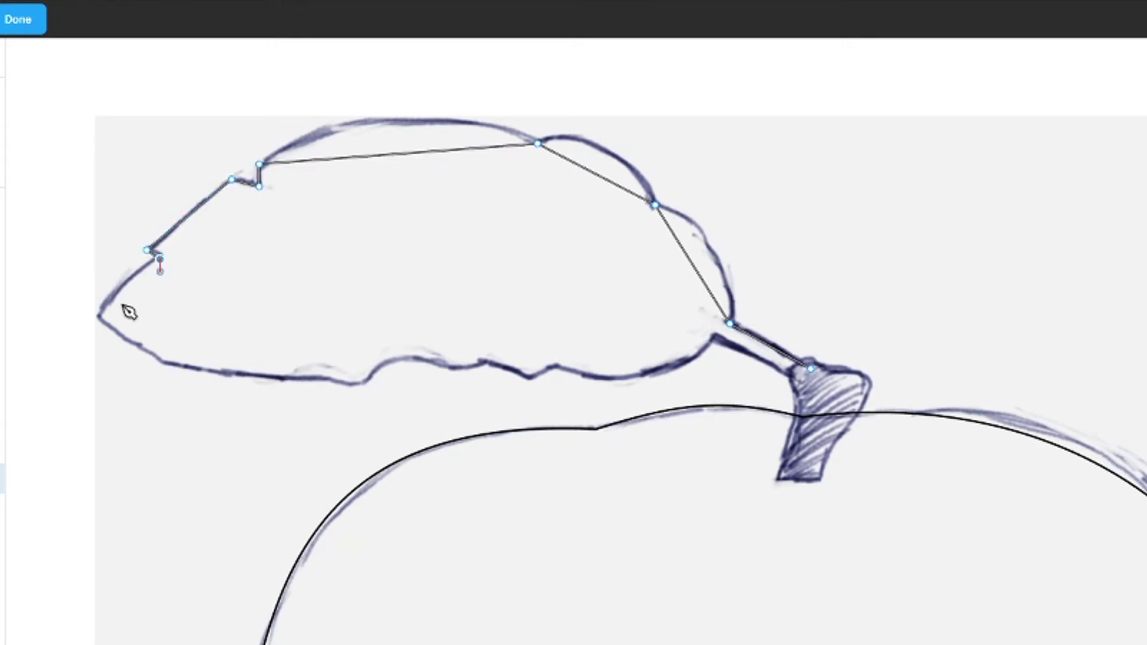
click(100, 318)
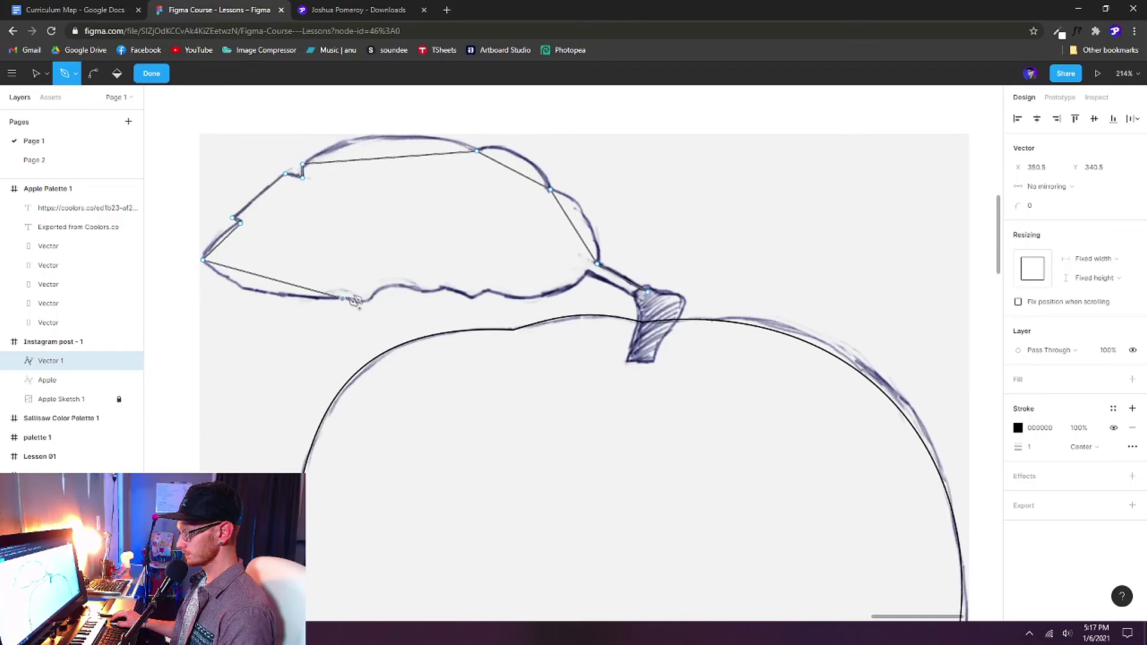
click(322, 378)
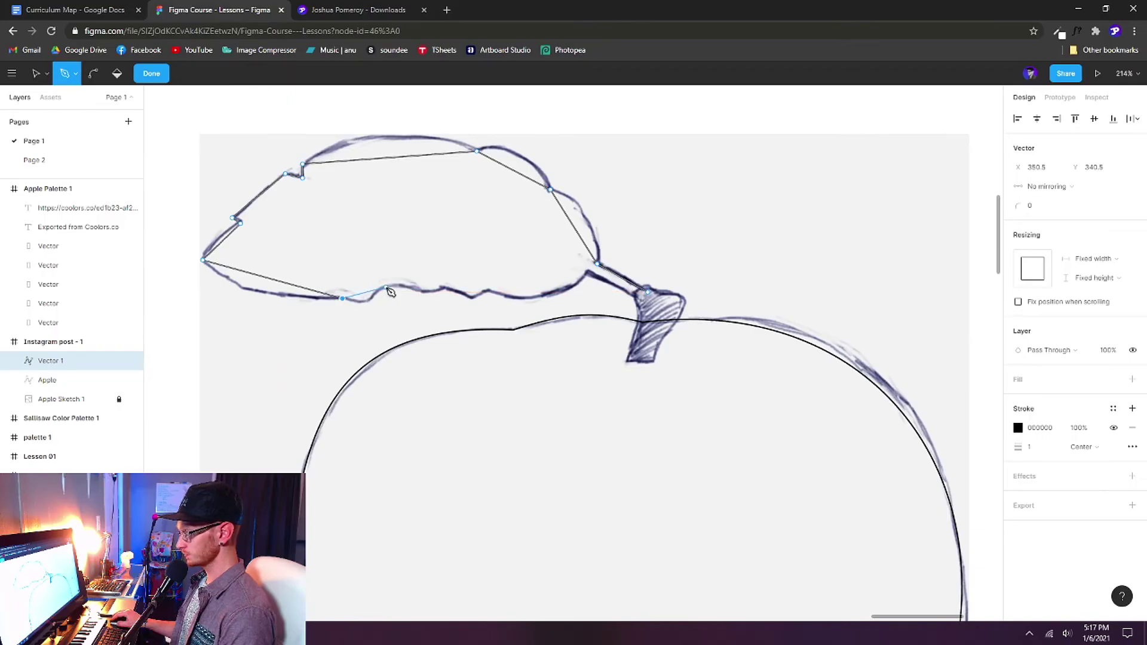
click(386, 288)
click(442, 287)
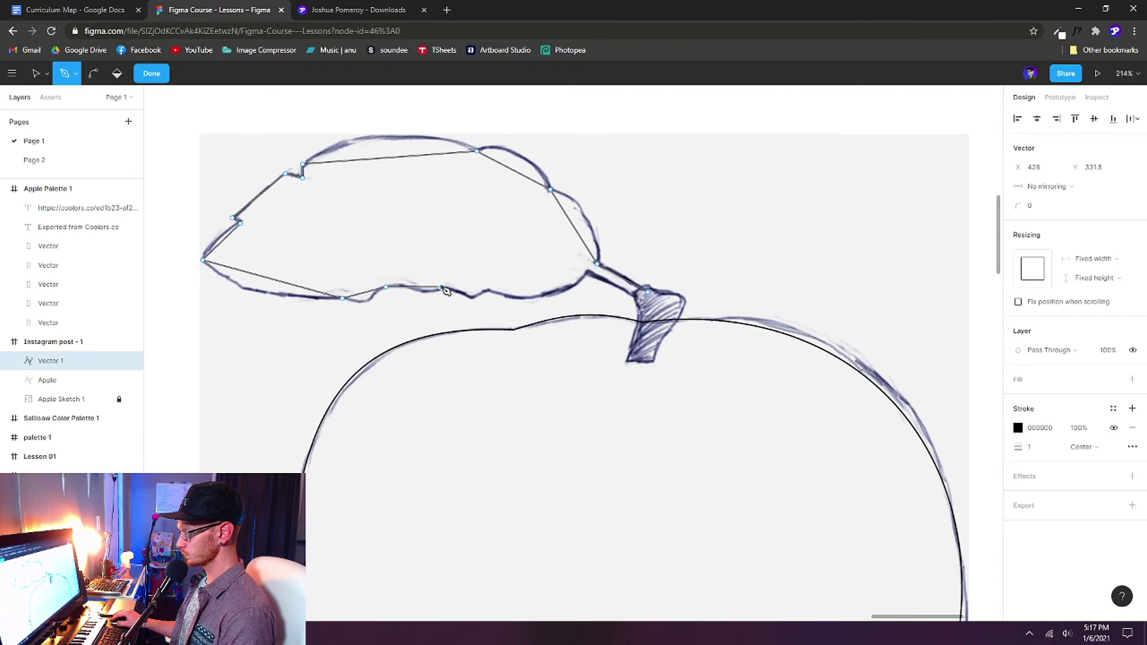
click(487, 287)
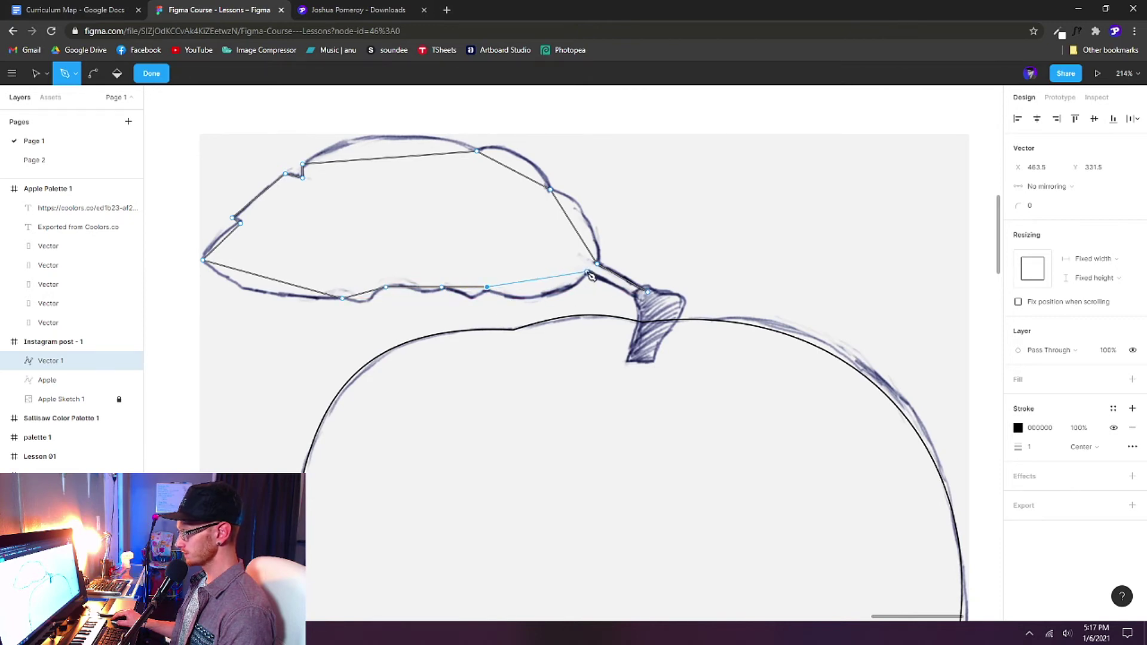
click(587, 273)
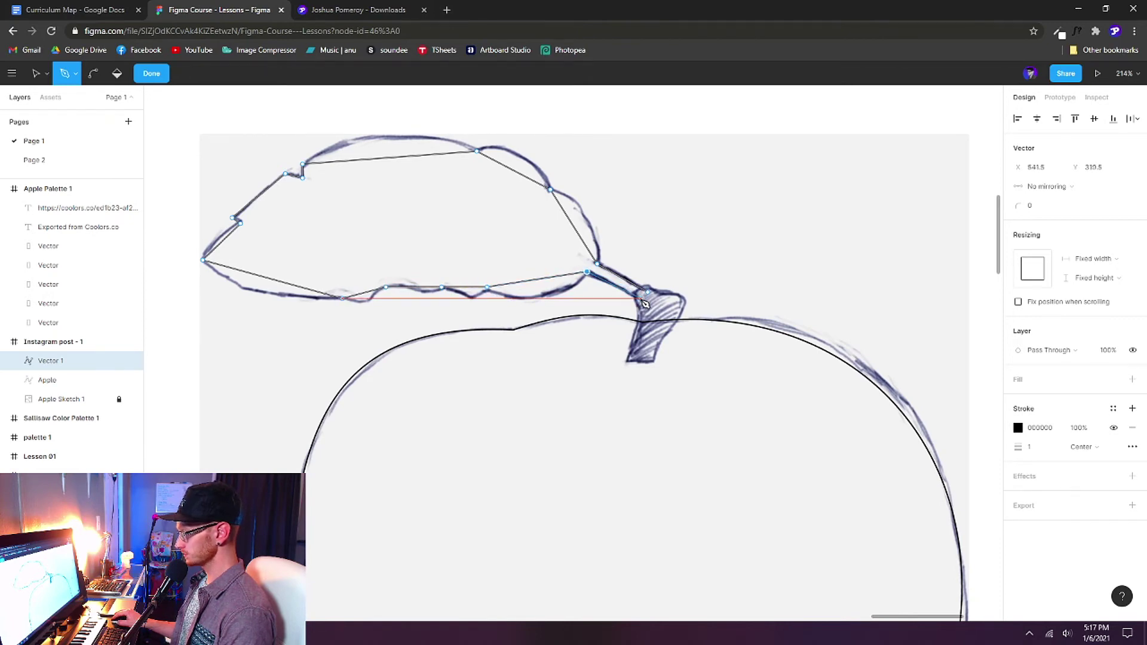
click(642, 298)
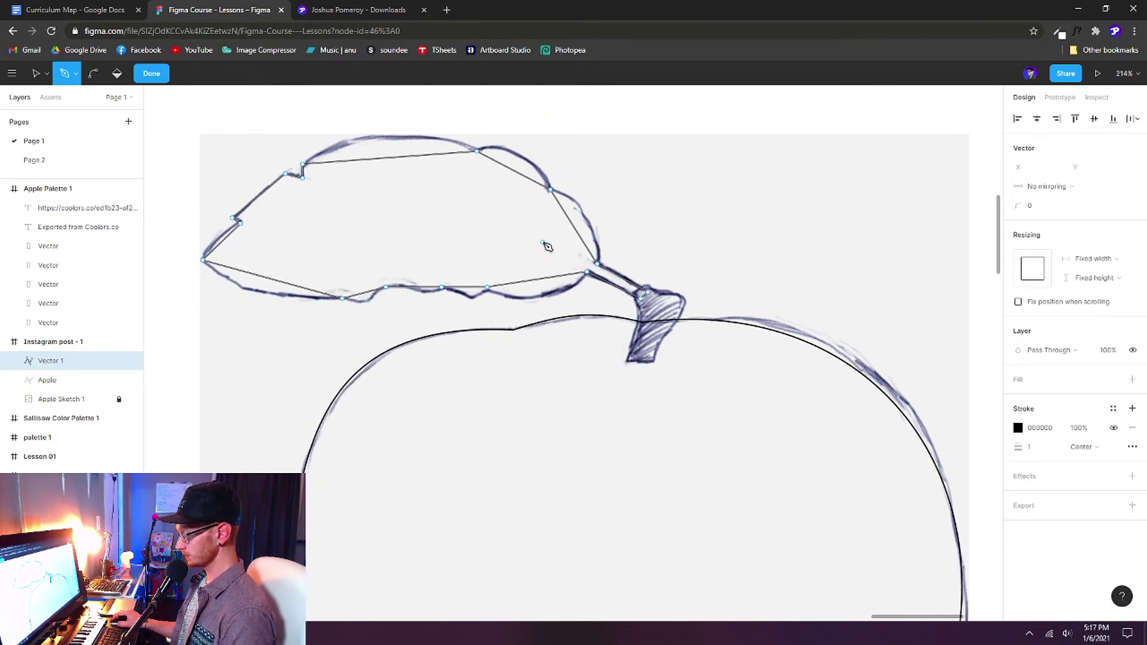
Step: Bend the leaf's lower right edge into a curve following the sketch
key(v)
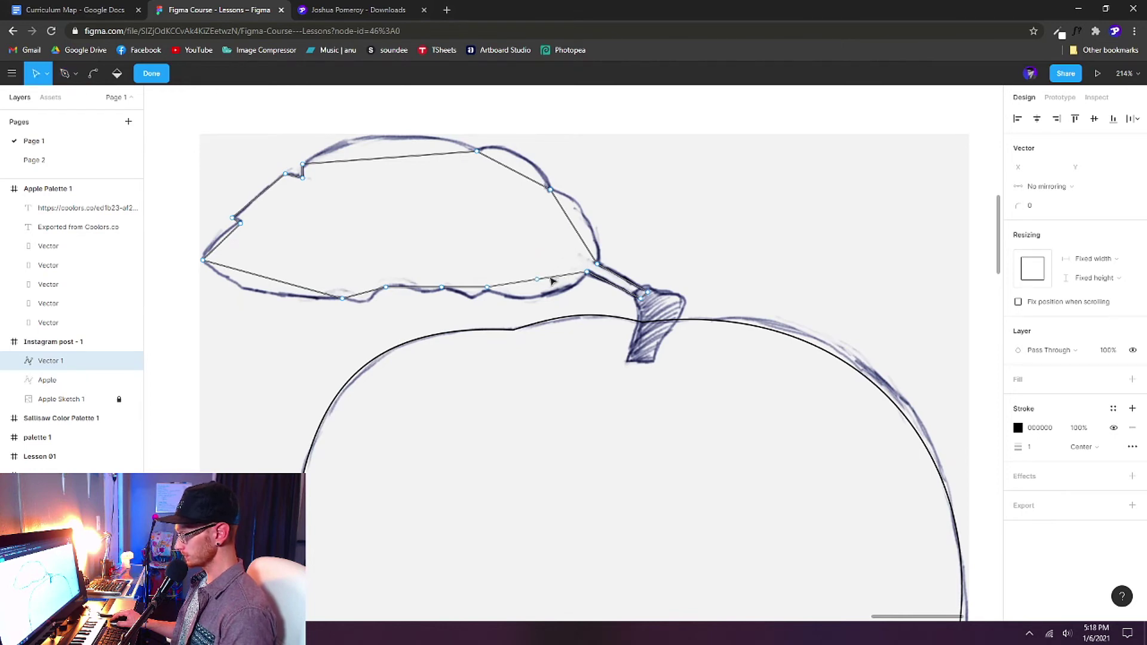
key(ctrl)
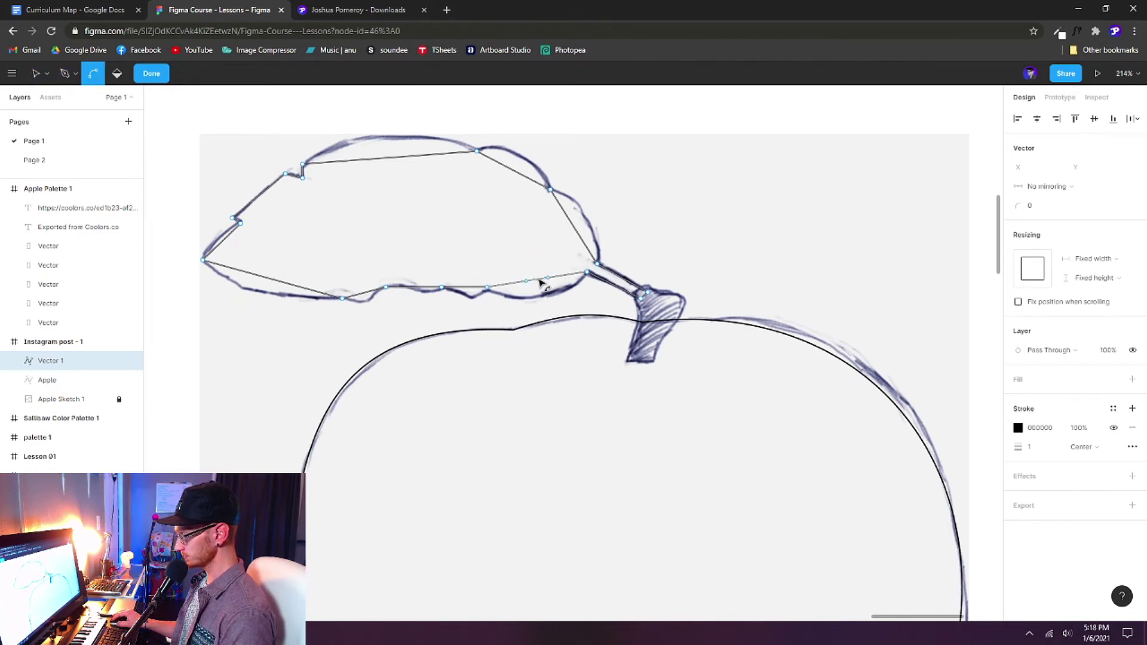
drag(541, 283, 546, 306)
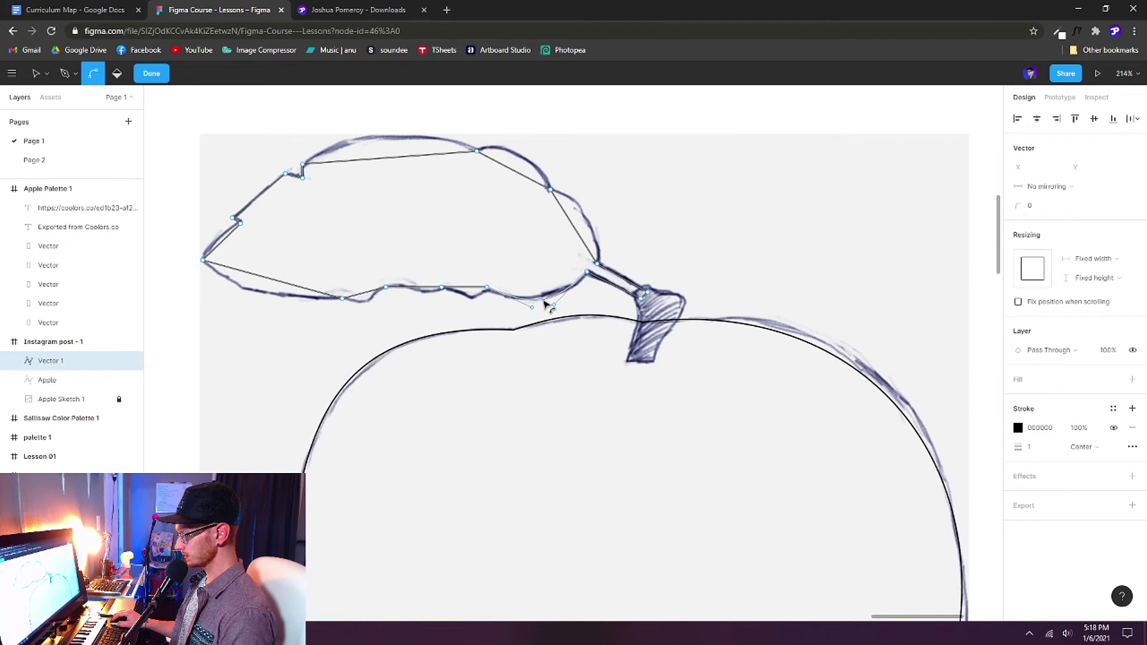
click(475, 302)
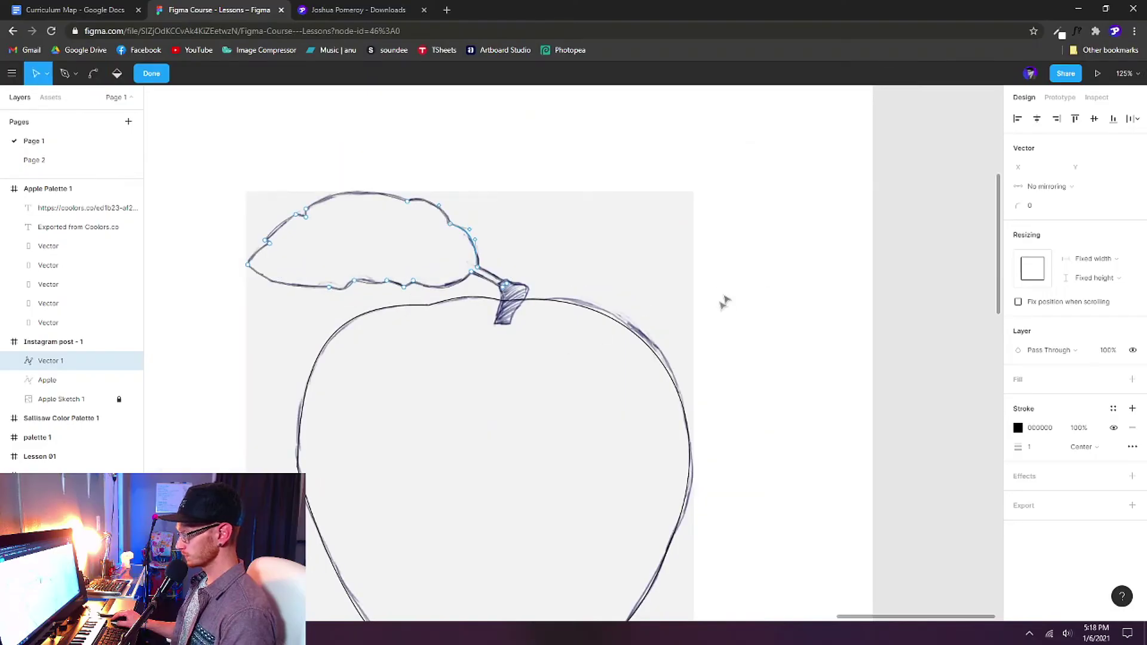
Step: Exit path editing and rename the leaf layer from Vector 1 to 'Leaf'
key(Escape)
scroll(521, 320, up, 3)
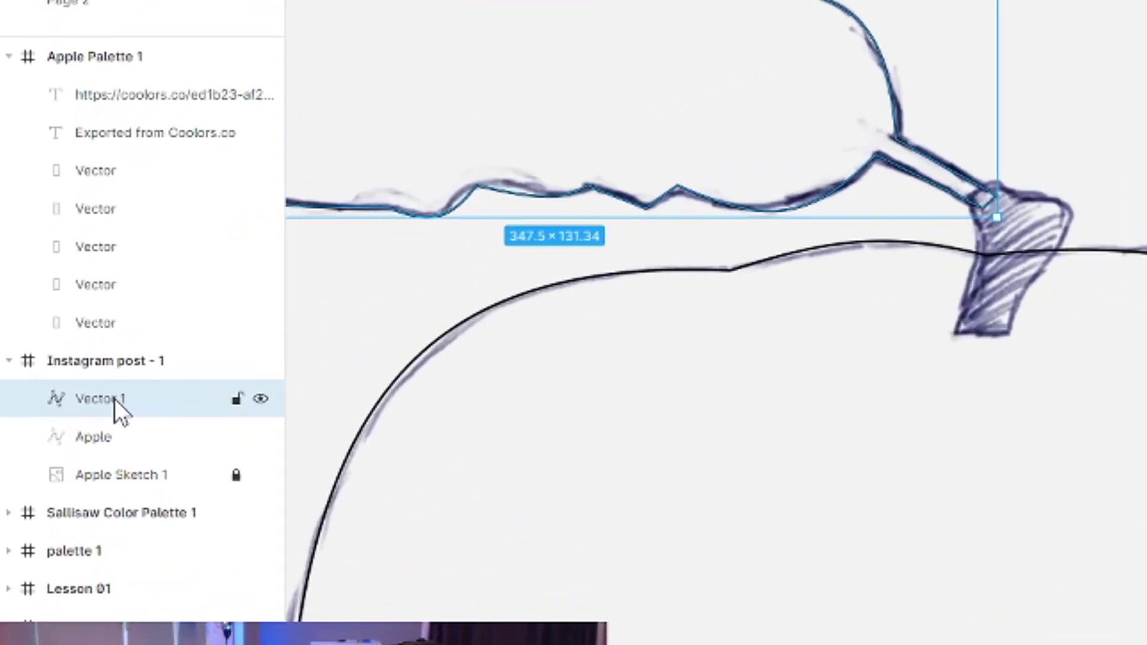
double_click(102, 402)
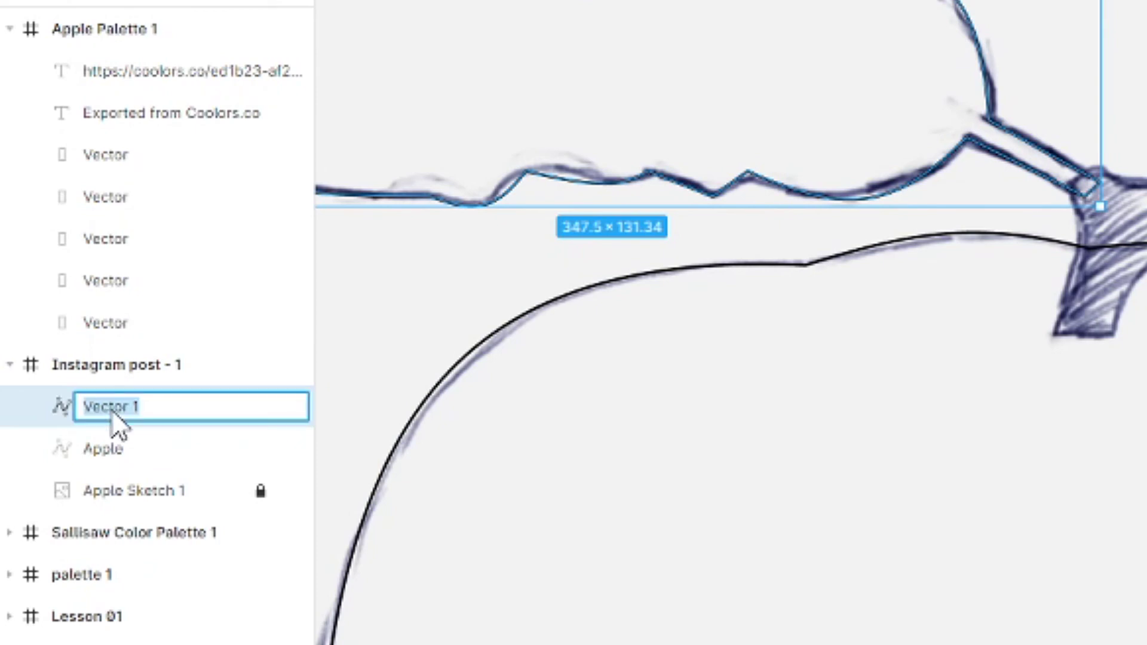
text(Leaf)
key(Return)
scroll(980, 400, up, 2)
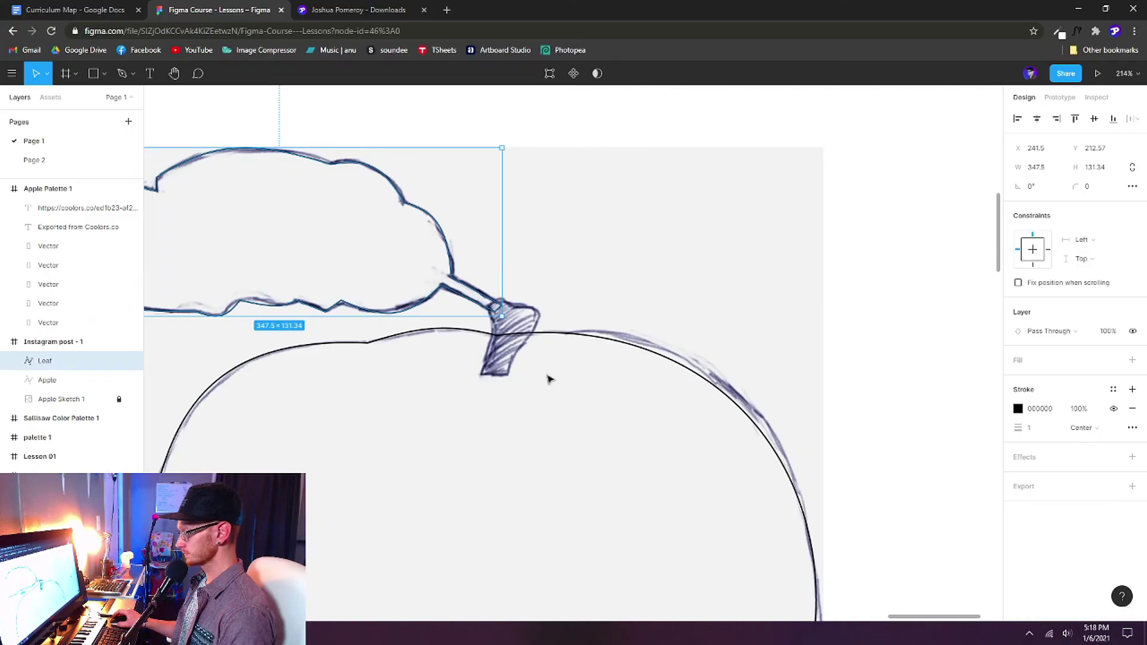
scroll(1142, 440, up, 2)
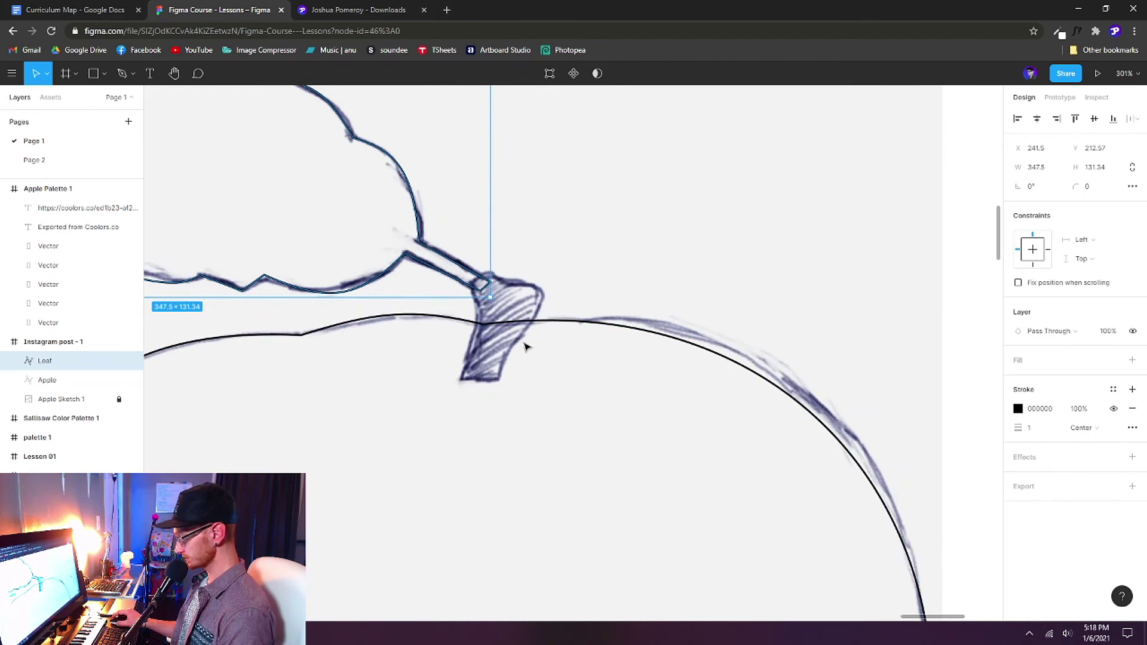
key(p)
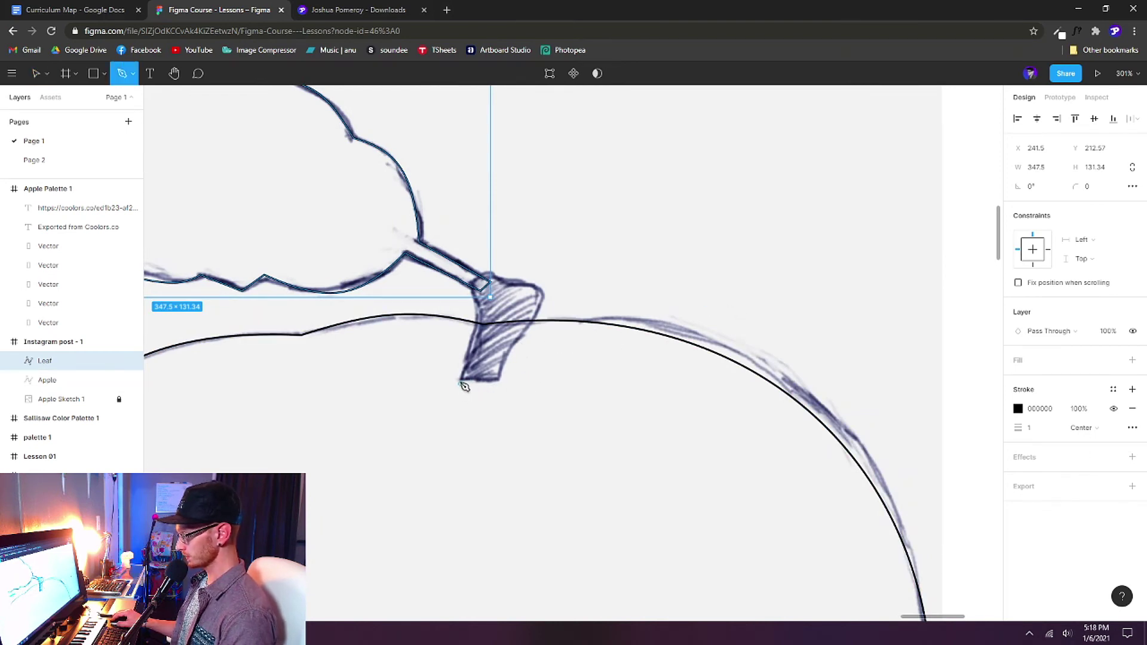
Step: Trace the stem outline, close it on its start point and curve its left edge
click(459, 380)
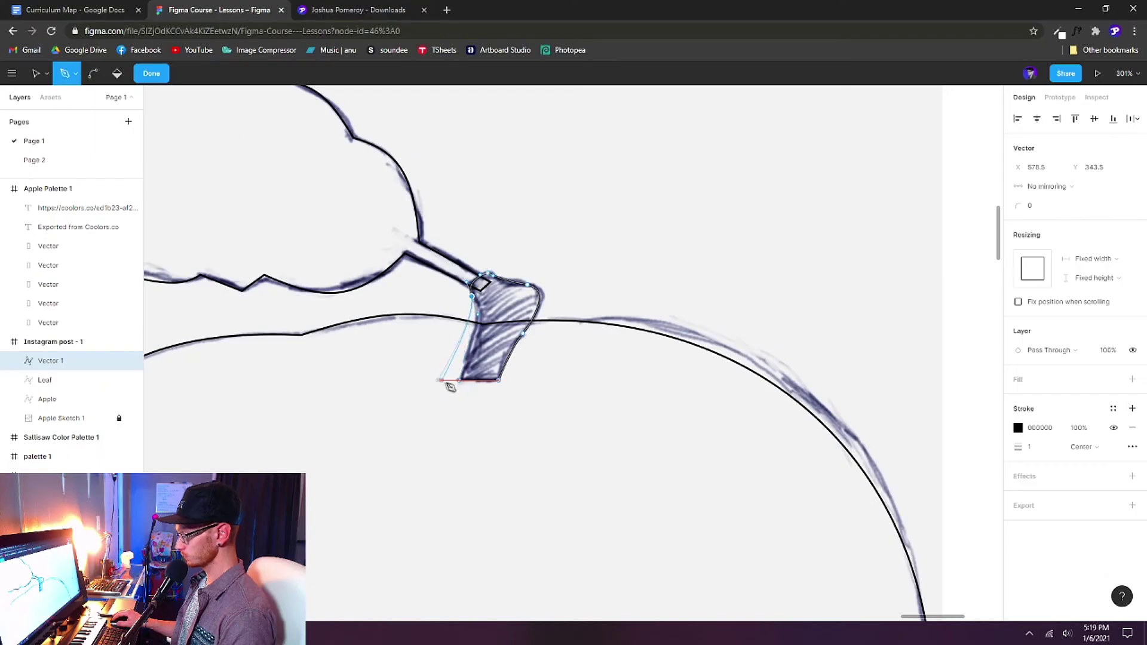
click(460, 380)
drag(463, 386, 431, 440)
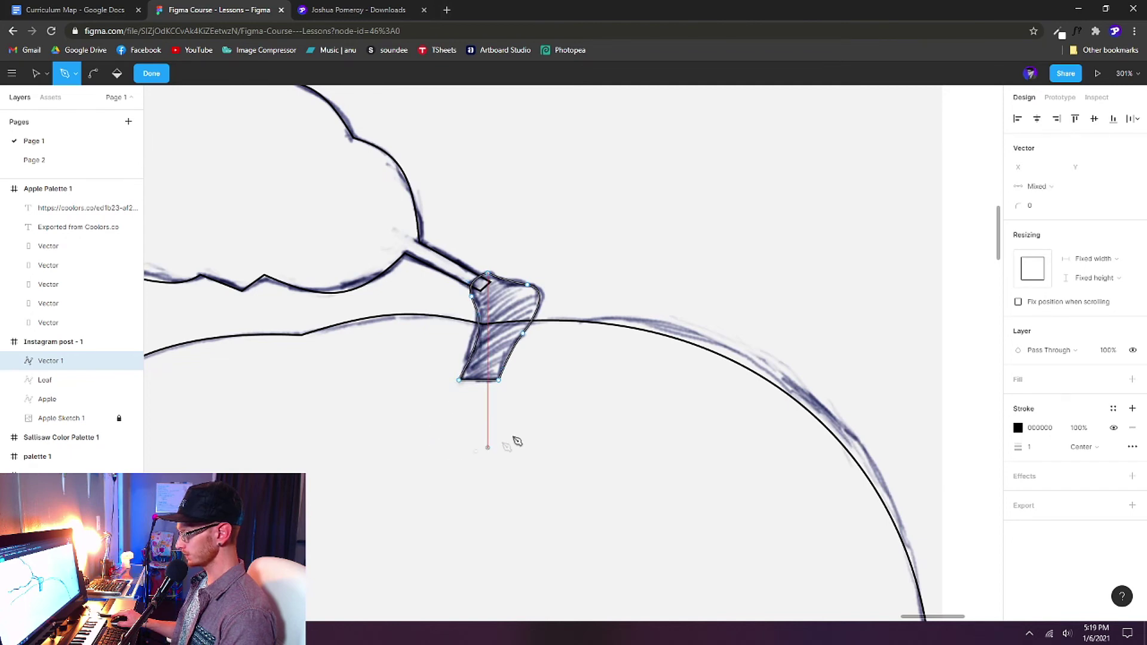
Step: Rename the new stem layer to 'Stem'
scroll(514, 440, down, 5)
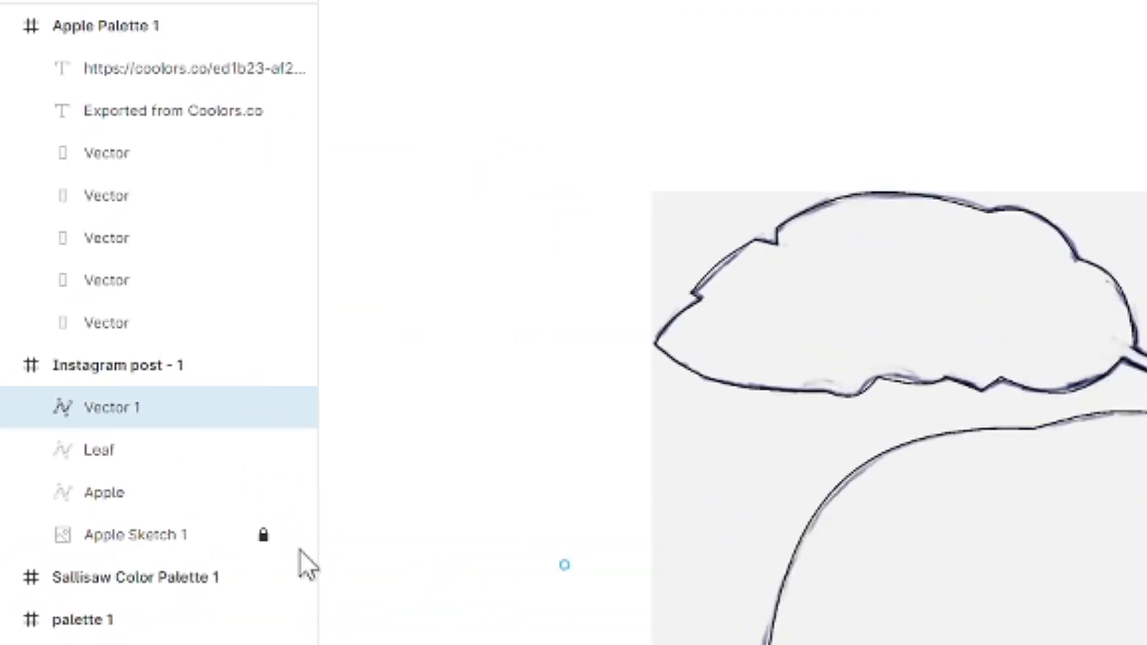
double_click(117, 411)
text(Stem)
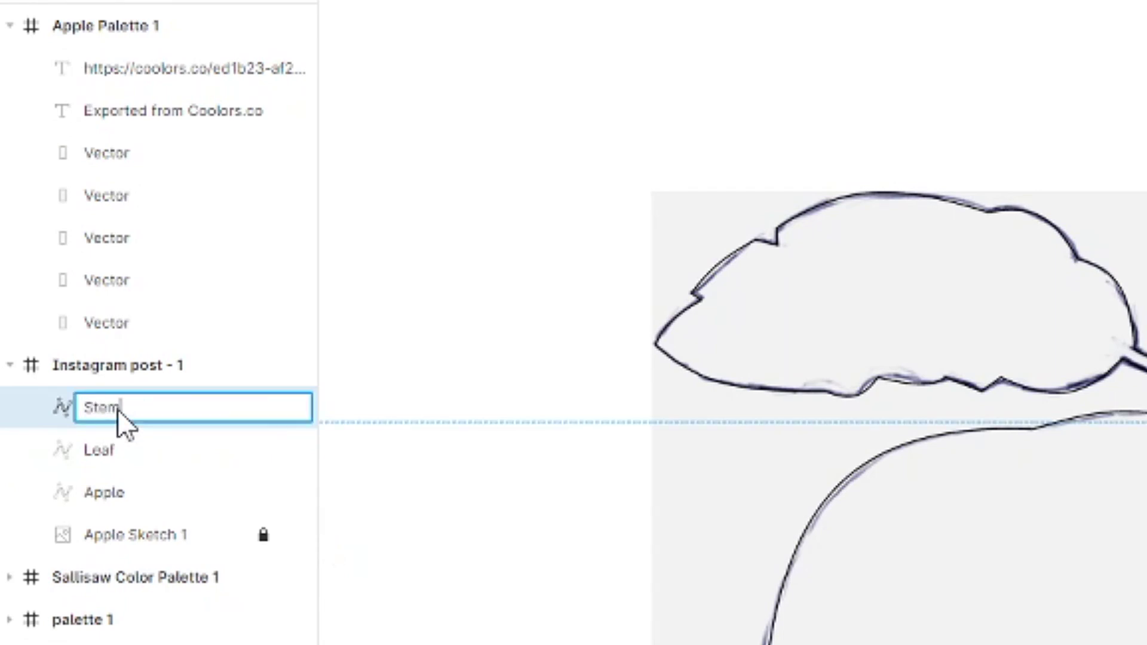
key(Return)
Step: Paste the red AF2B2C palette swatch's properties onto the Apple shape
click(113, 449)
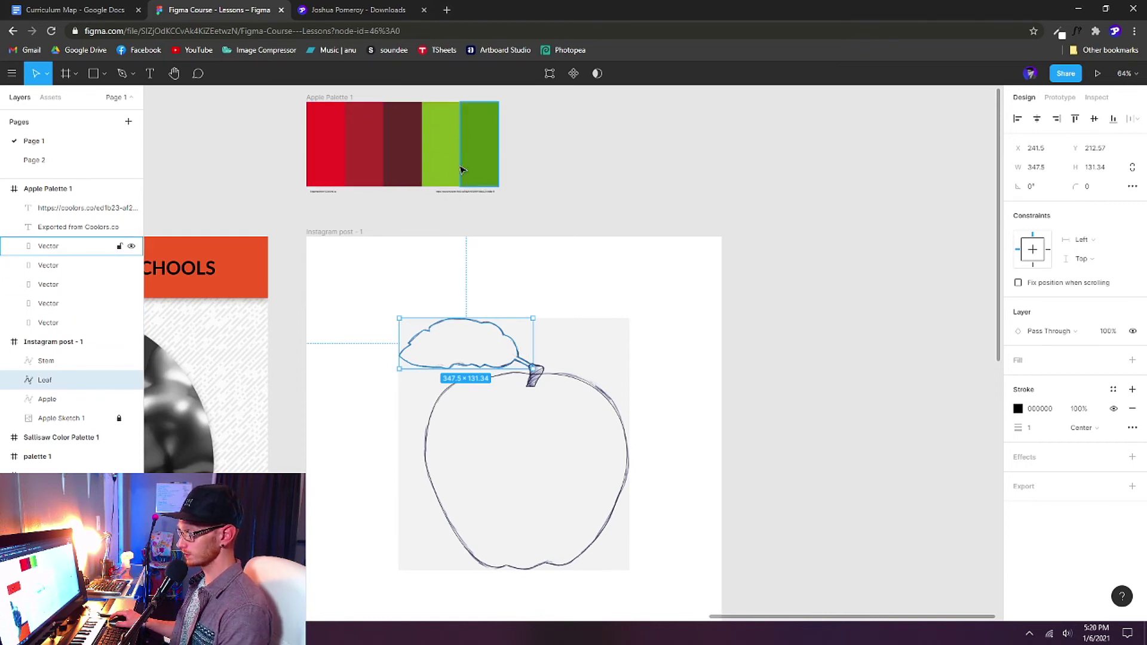
click(461, 251)
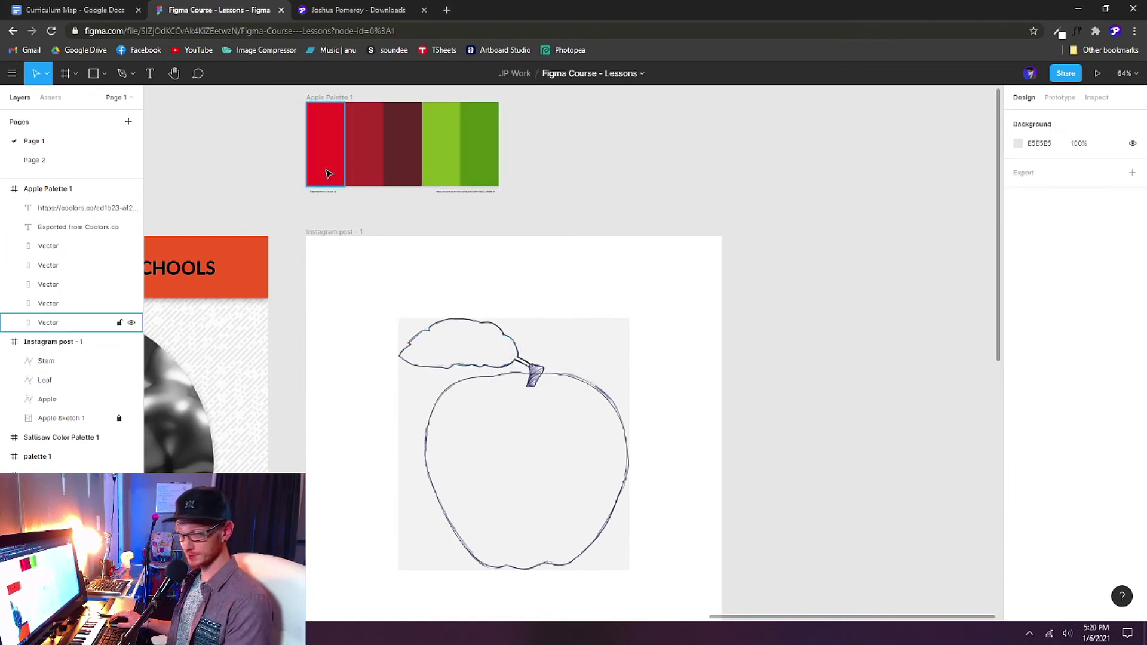
click(371, 153)
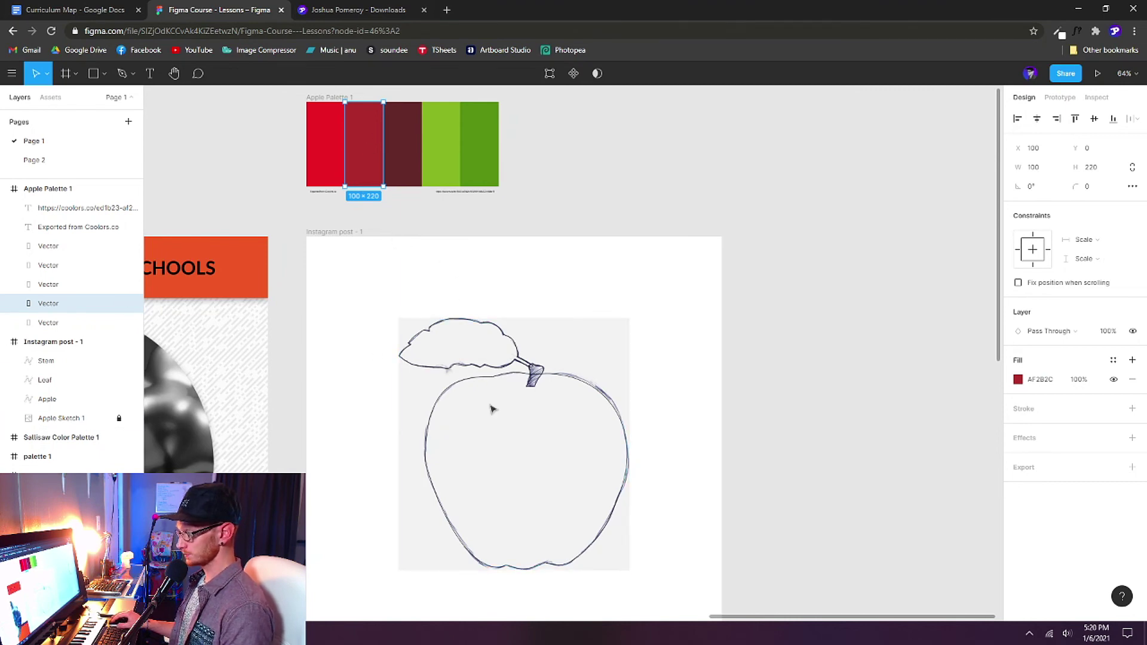
click(610, 406)
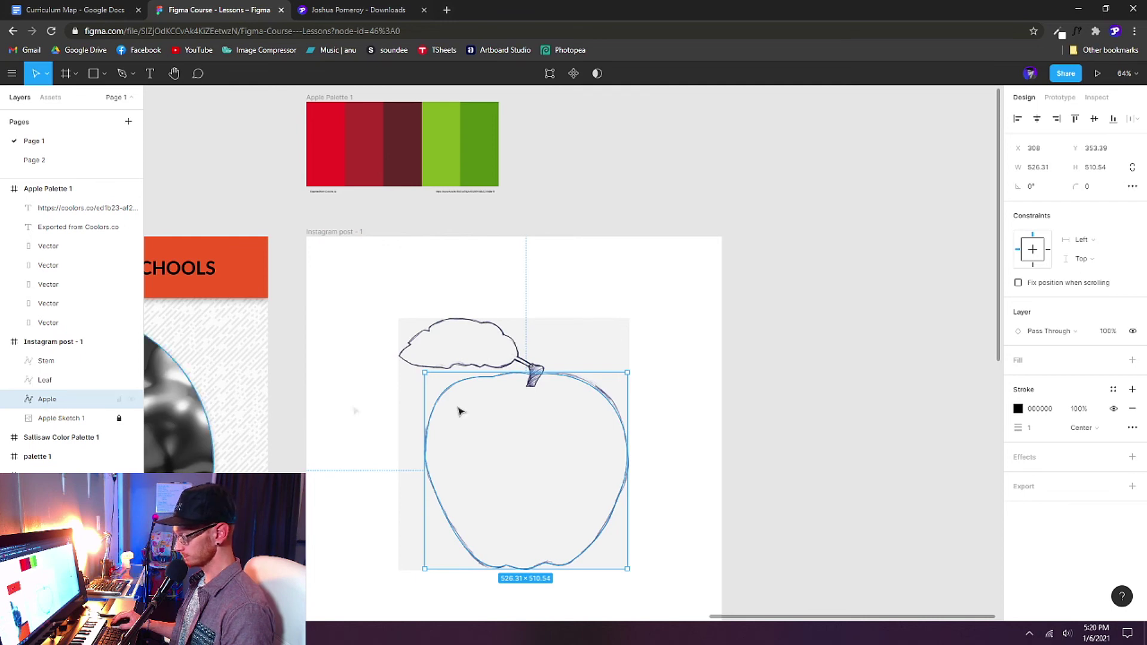
key(ctrl+alt+v)
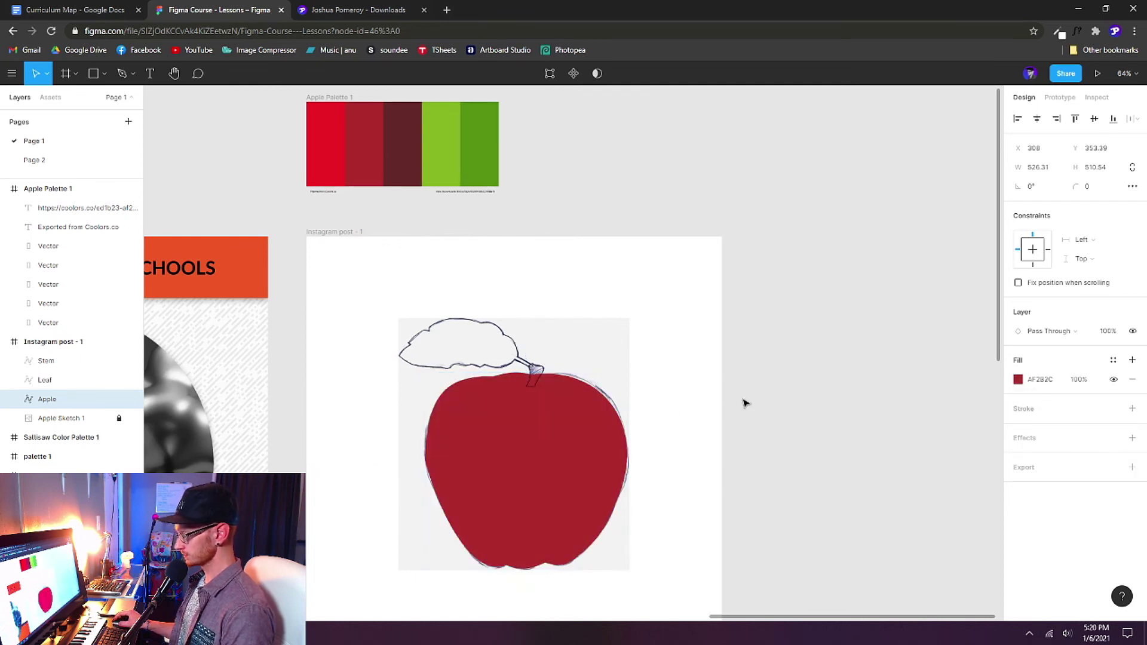
Step: Paste the green 84B323 swatch's properties onto the Leaf shape
click(445, 174)
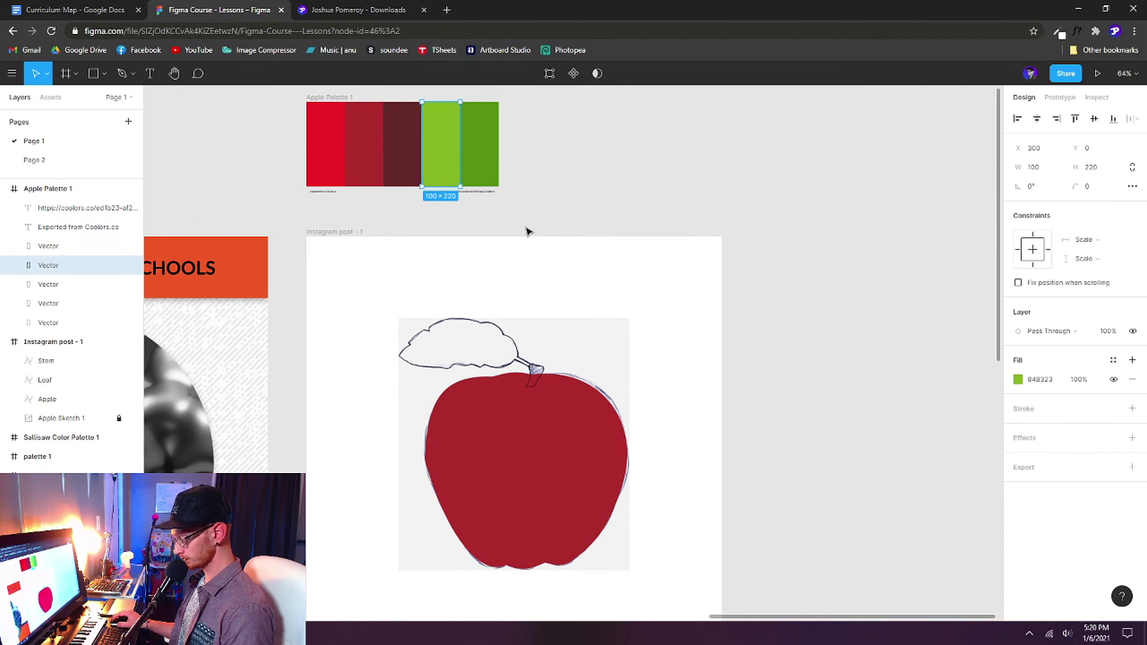
click(501, 332)
key(ctrl+alt+v)
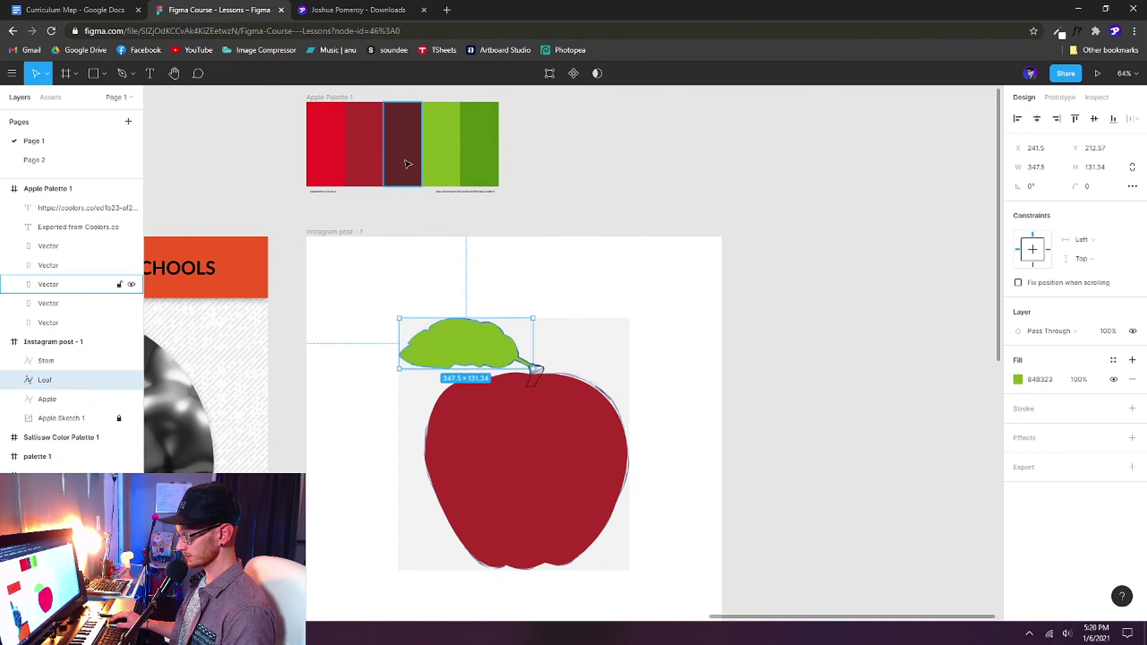
Step: Paste the dark red 652929 swatch's properties onto the Stem and deselect it
click(407, 164)
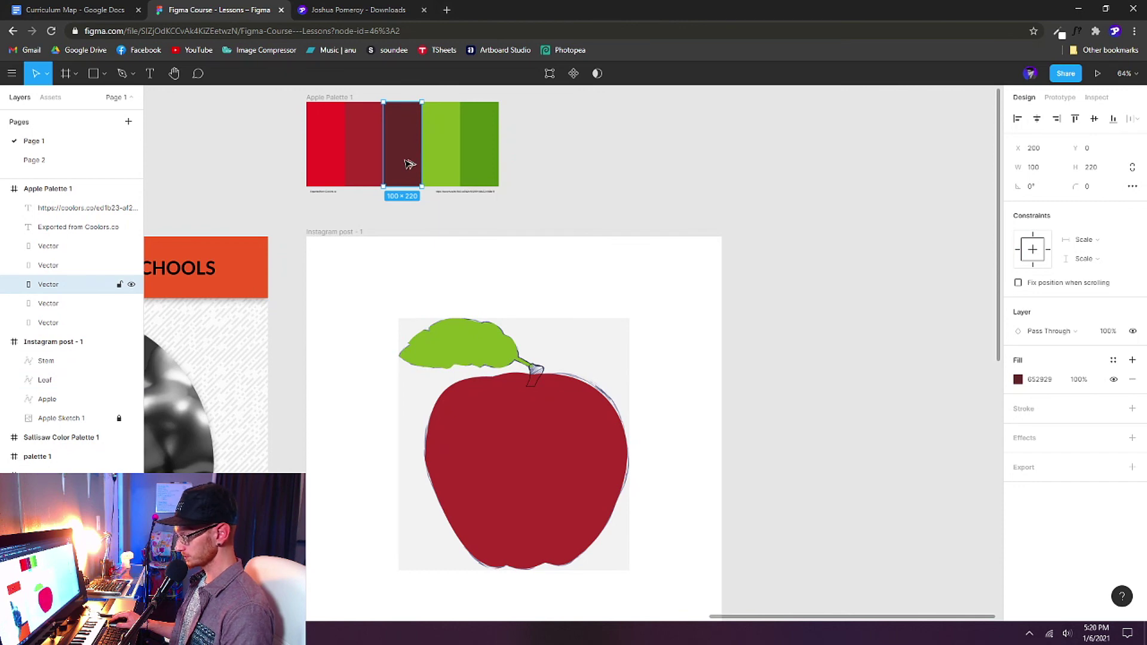
click(544, 373)
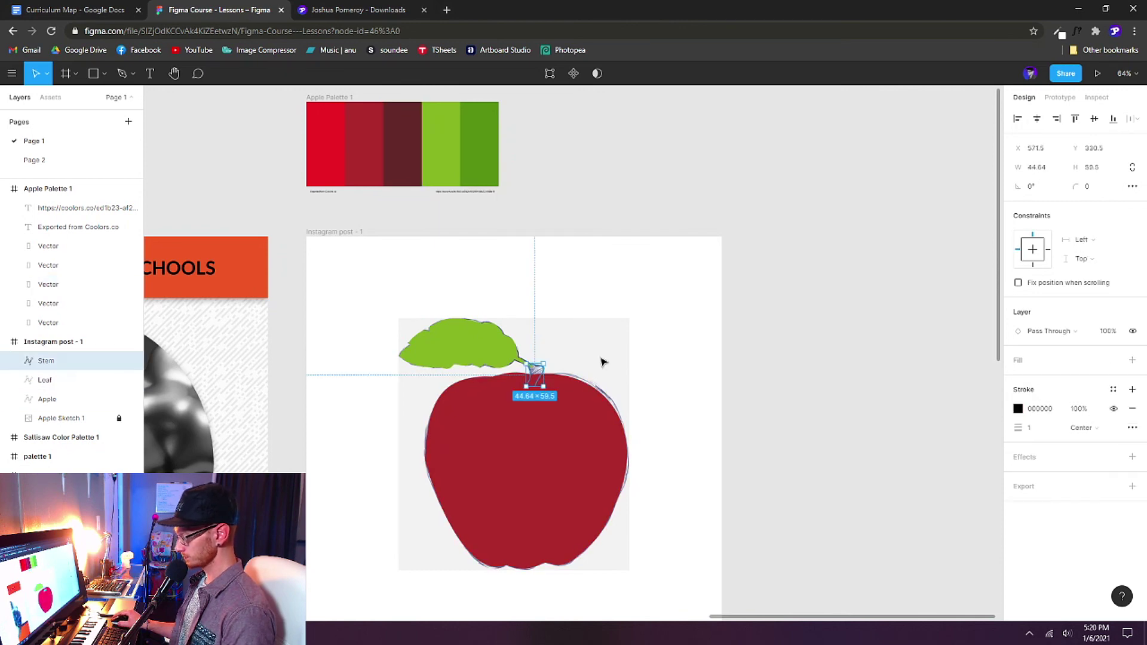
key(ctrl+alt+v)
click(723, 392)
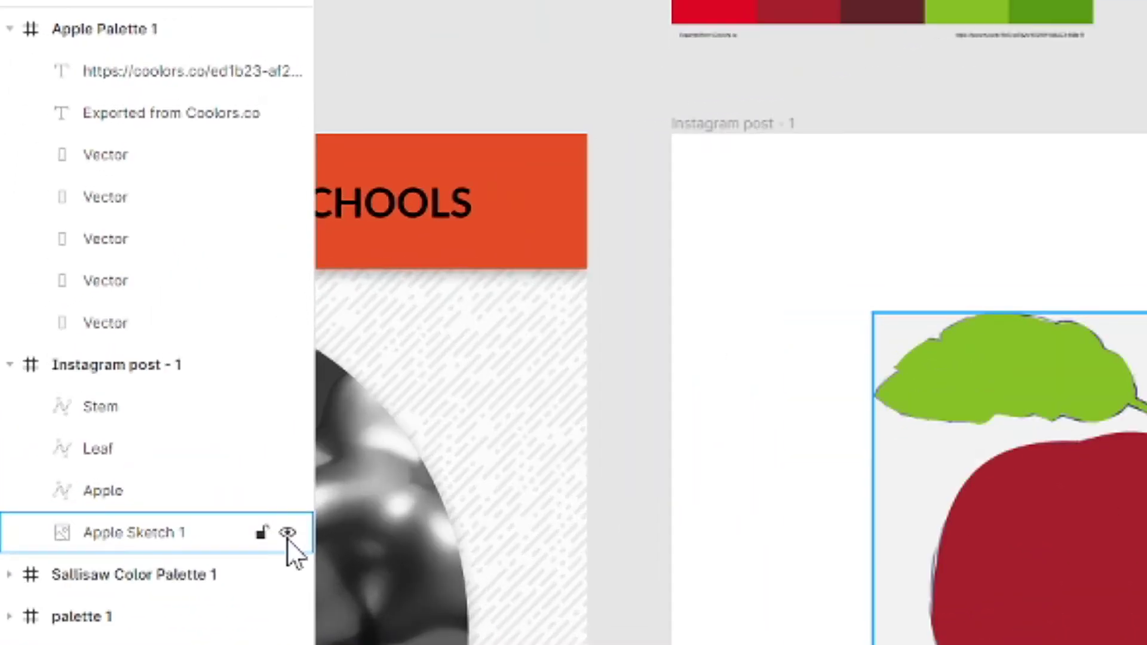
Step: Hide the Apple Sketch 1 layer and zoom around to view the finished red apple
click(287, 532)
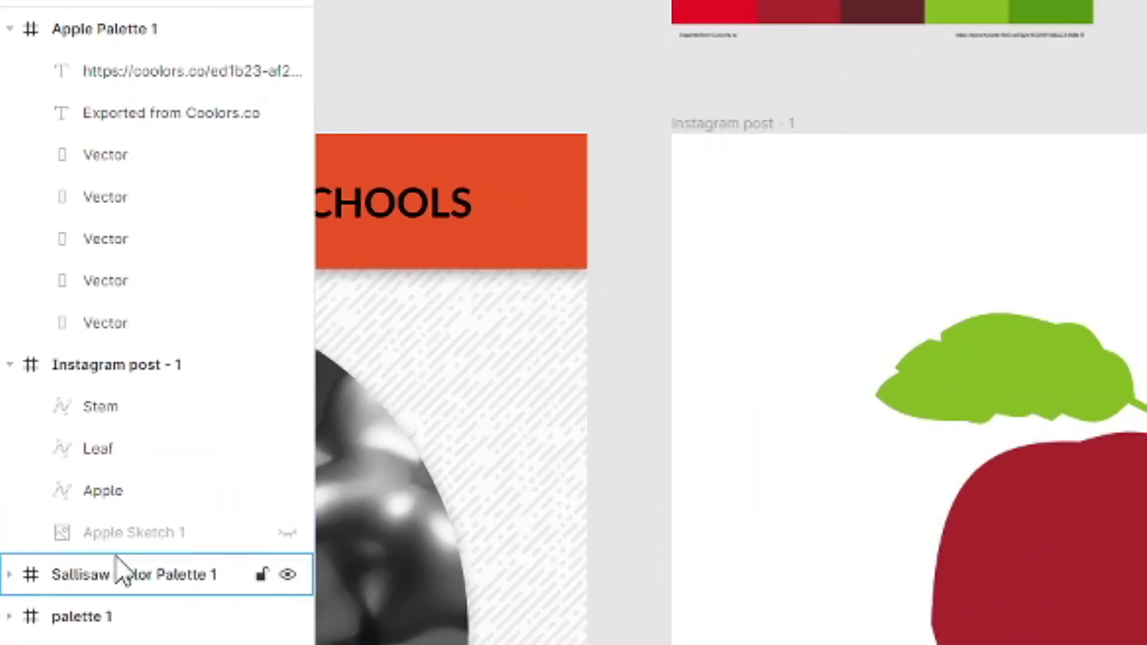
scroll(1117, 389, down, 2)
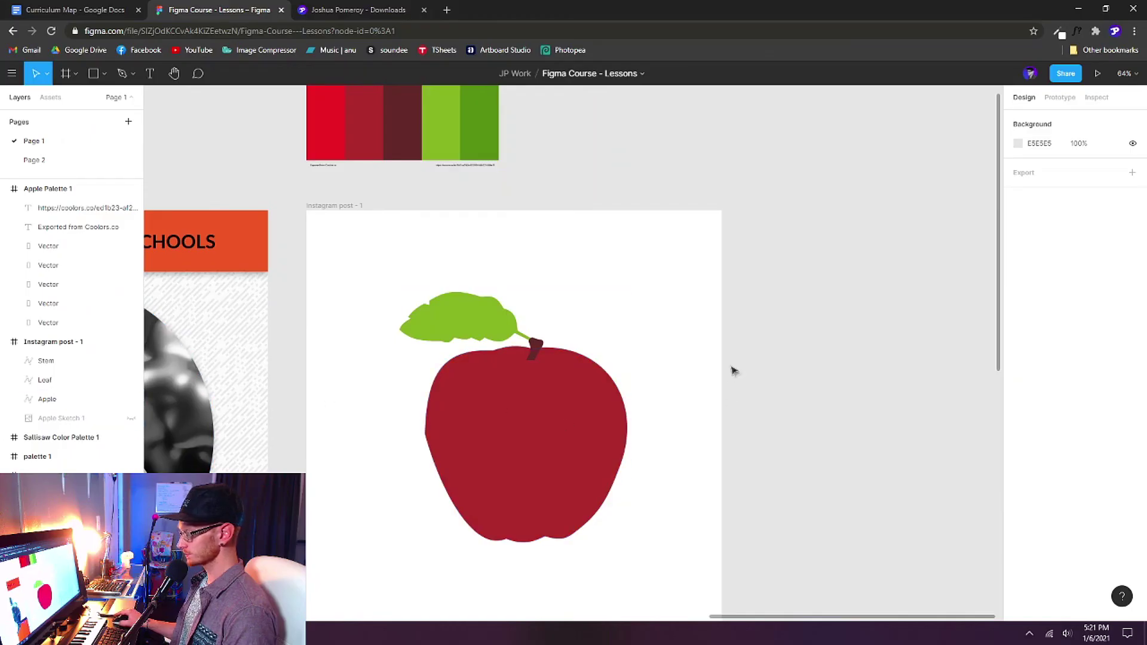
scroll(705, 382, down, 3)
ctrl+scroll(550, 399, down, 3)
ctrl+scroll(550, 399, up, 3)
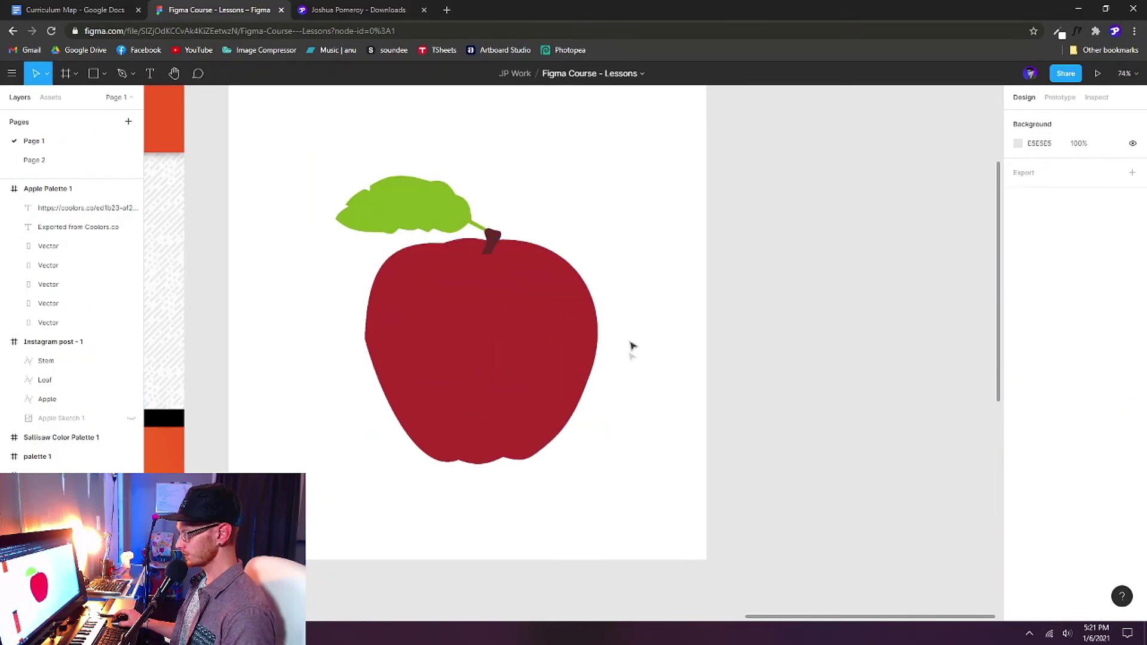
scroll(694, 392, up, 2)
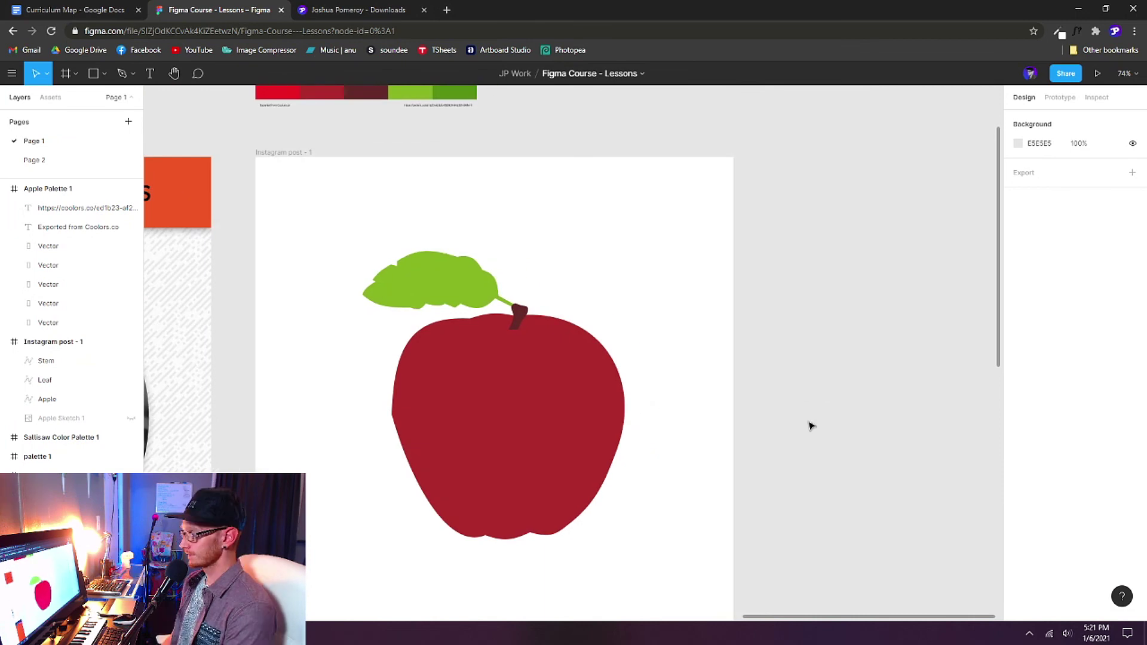